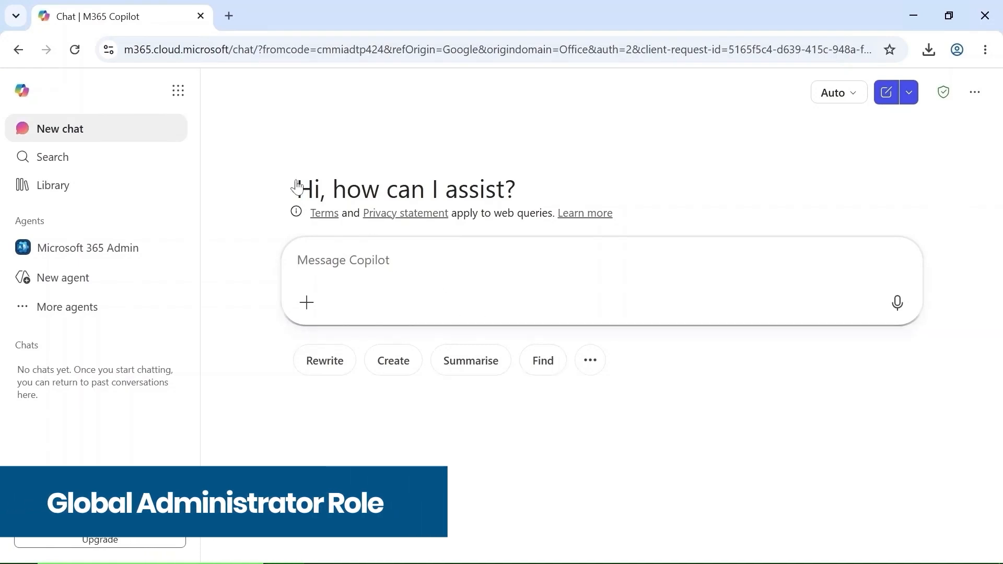
Open the Microsoft 365 admin center and show the Active users list.
left_click(177, 93)
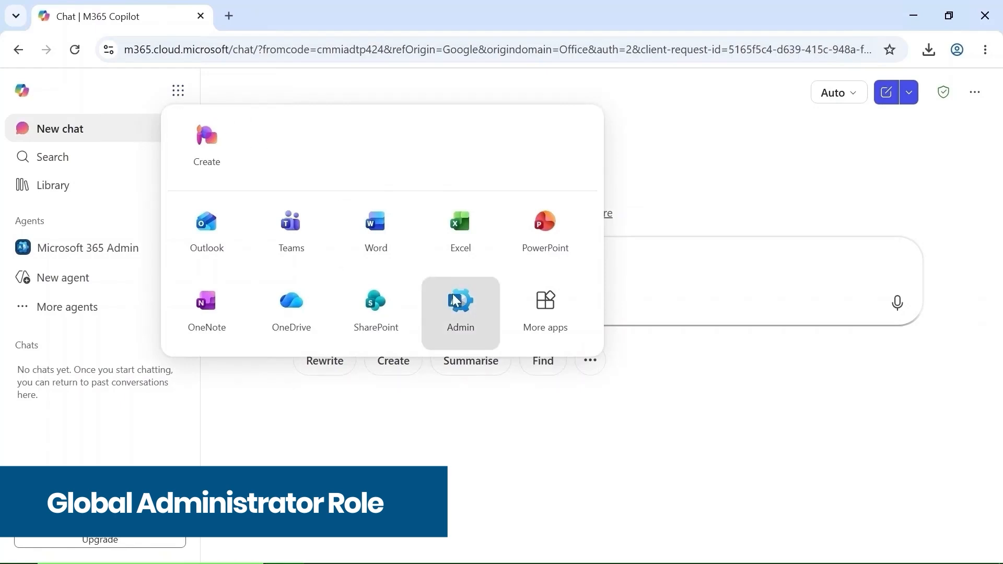
left_click(460, 308)
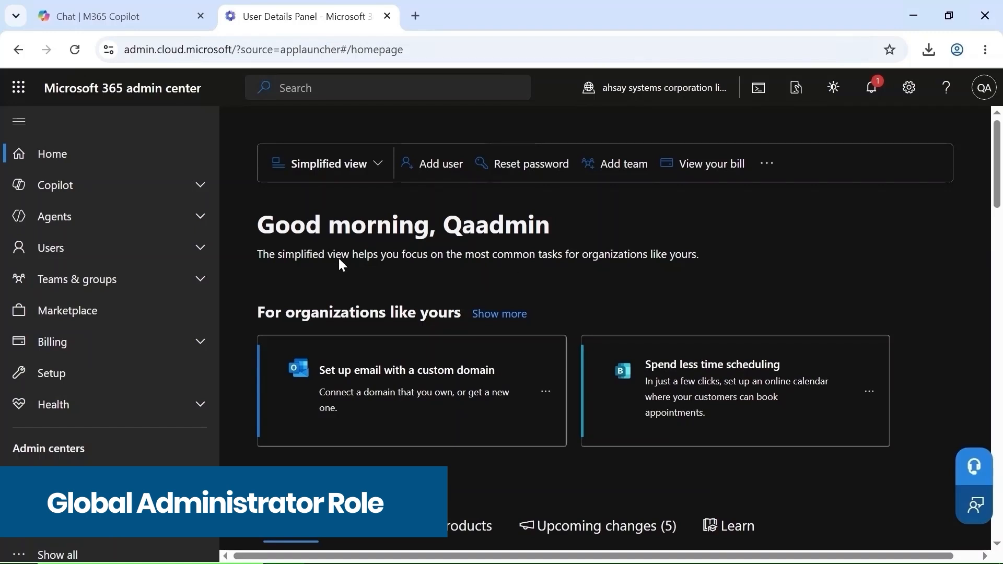
left_click(200, 249)
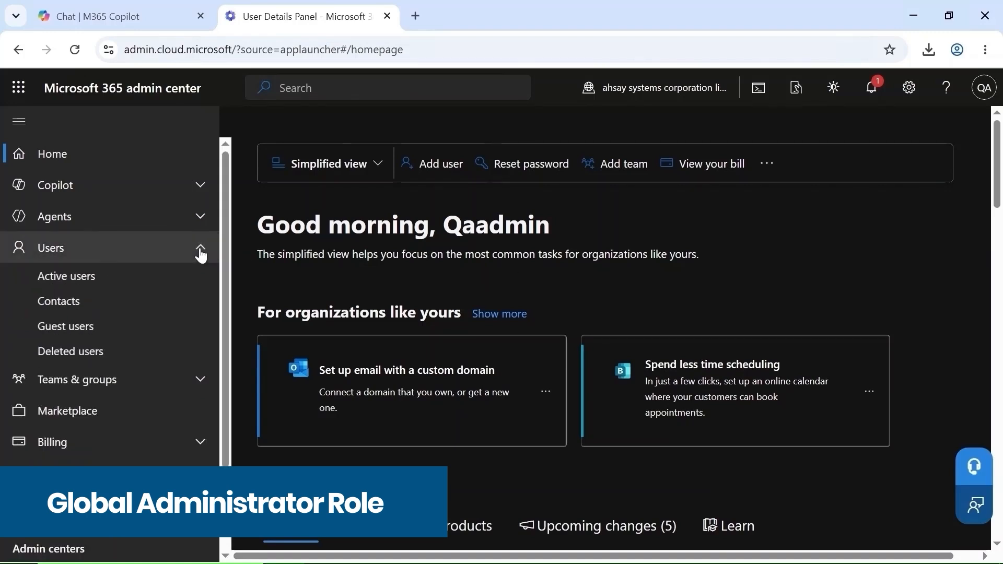
left_click(138, 276)
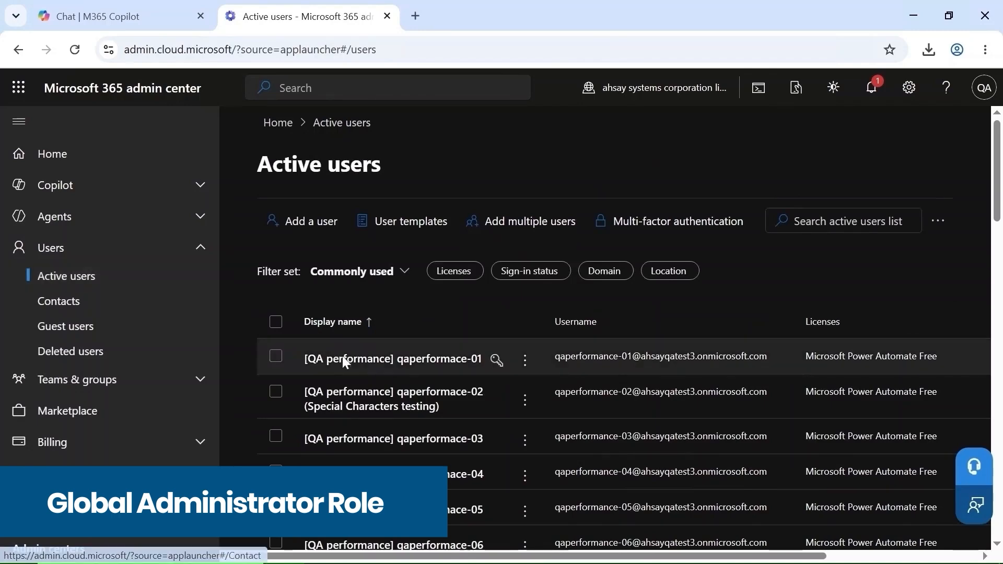
Give the first active user admin center access with the Global Administrator role and save.
left_click(345, 361)
scroll(343, 362, "down", 3)
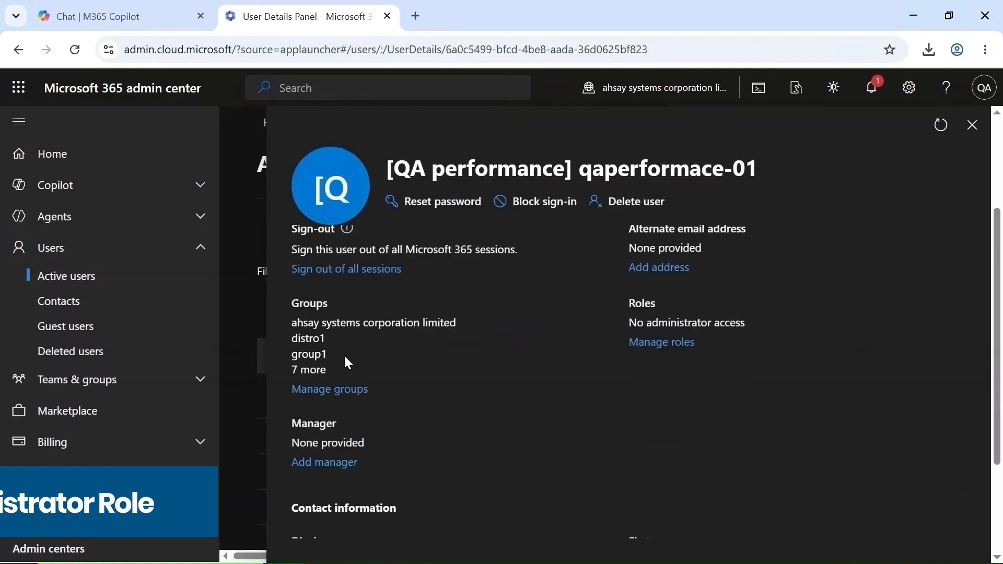
left_click(654, 344)
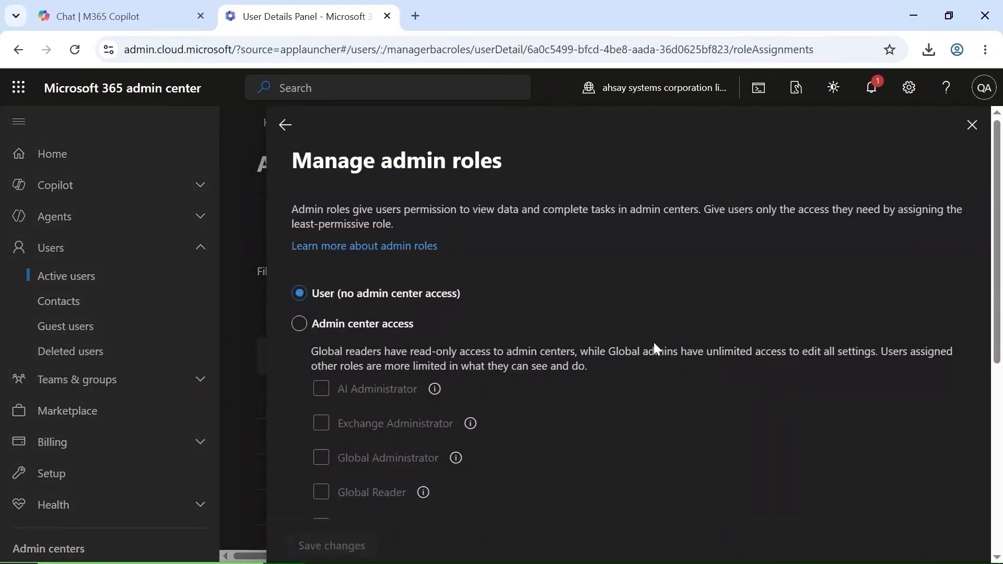
left_click(301, 325)
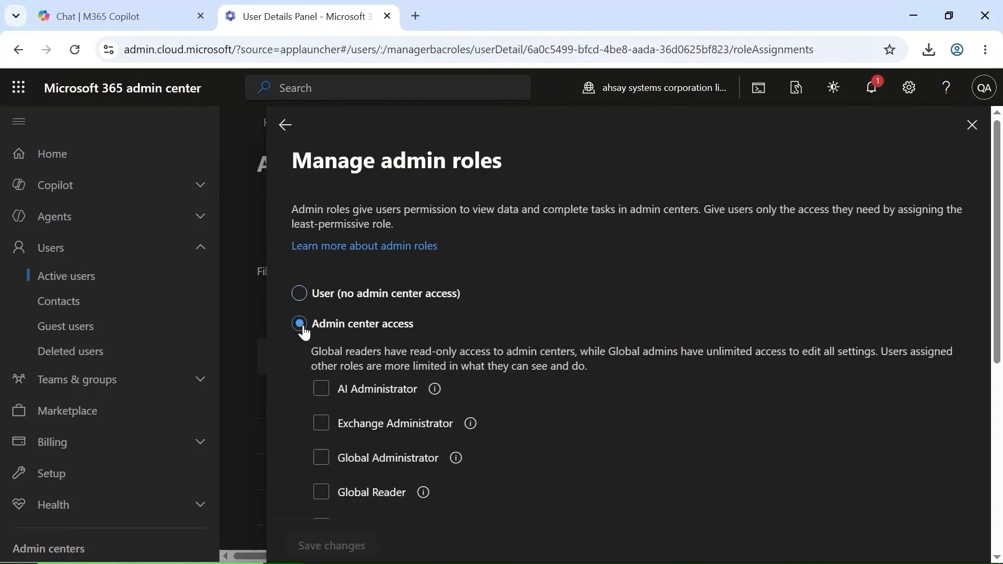
left_click(328, 462)
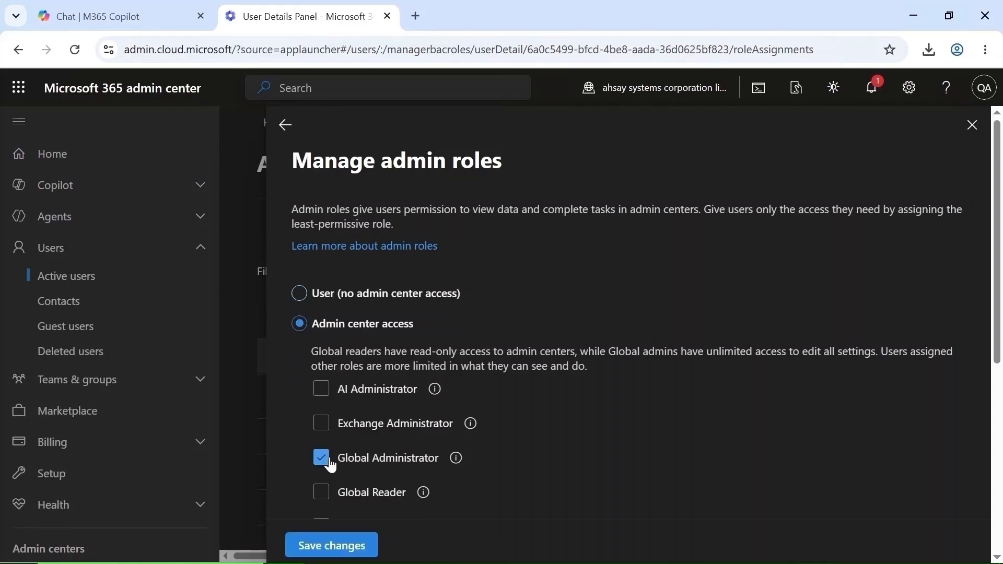
left_click(365, 547)
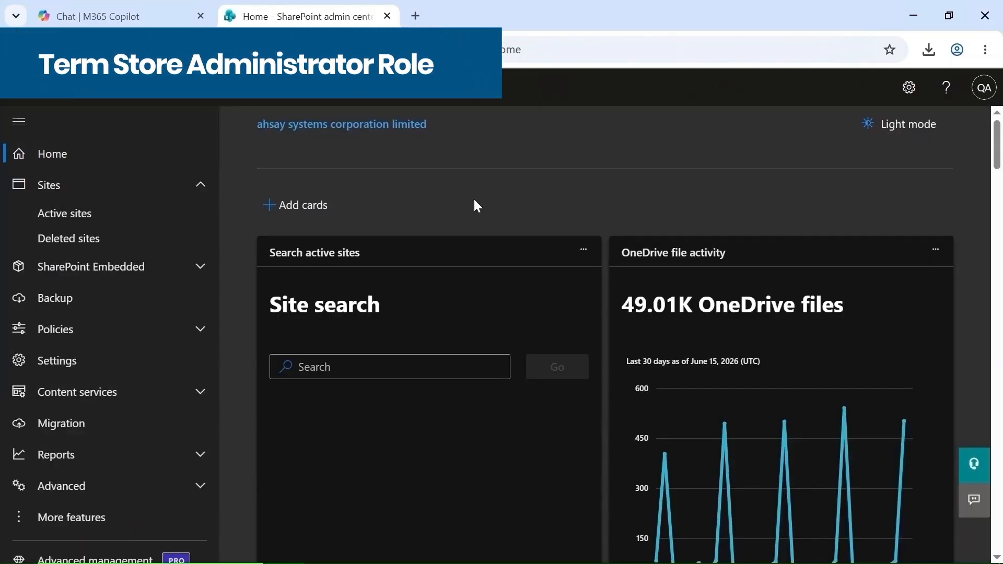
Under Content services > Term store, add the suggested admin account to Admins and save.
left_click(201, 394)
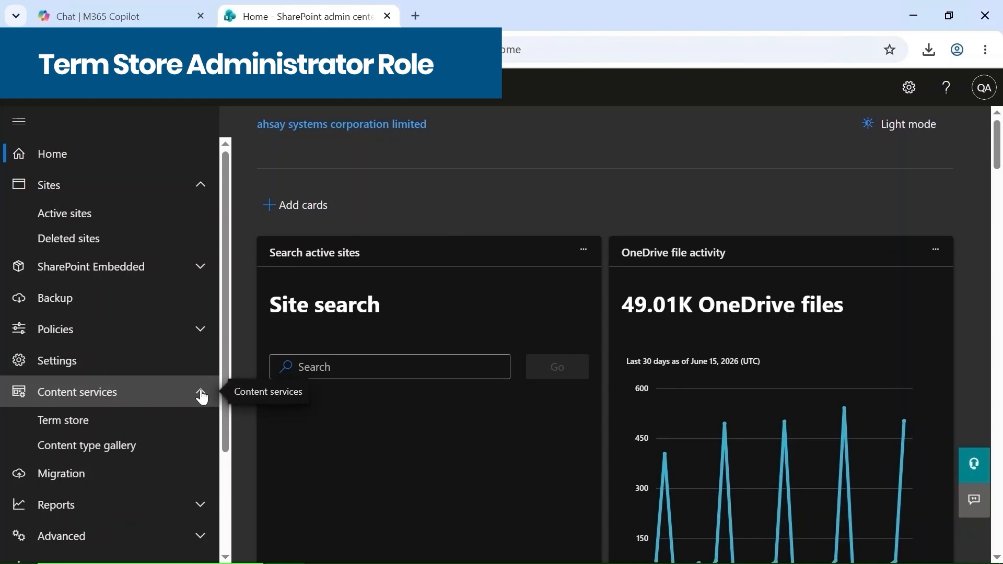
left_click(144, 420)
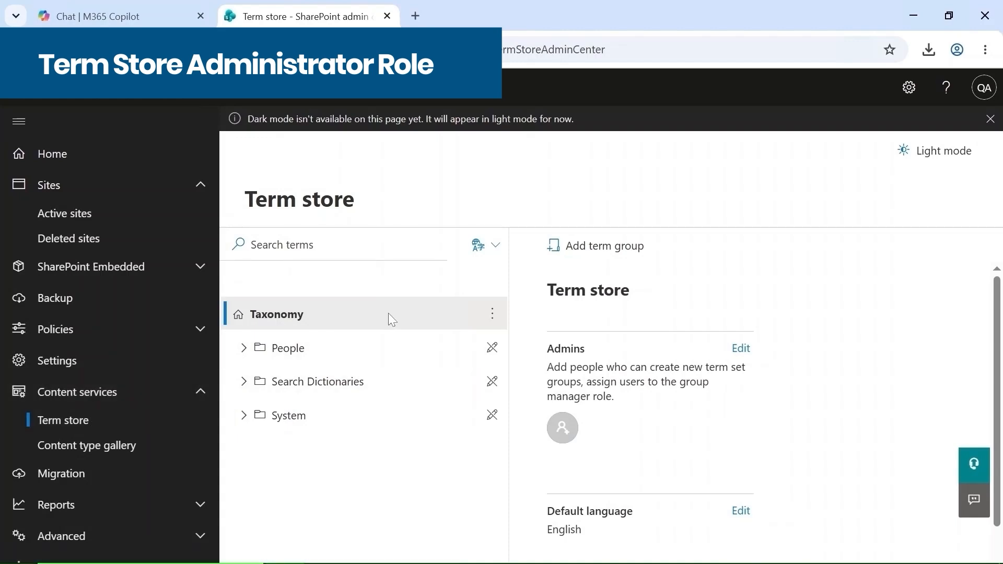
left_click(741, 349)
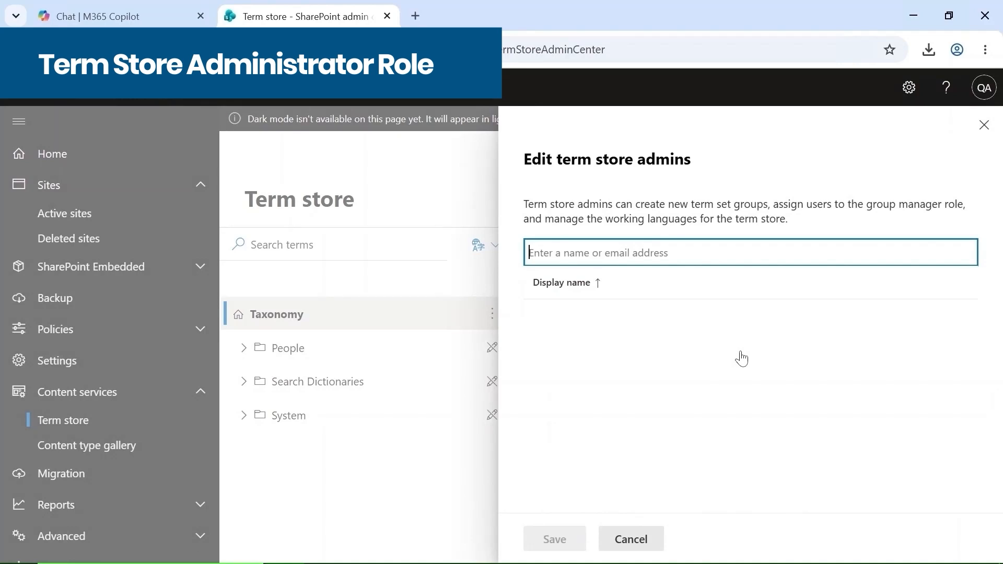
type("qaa")
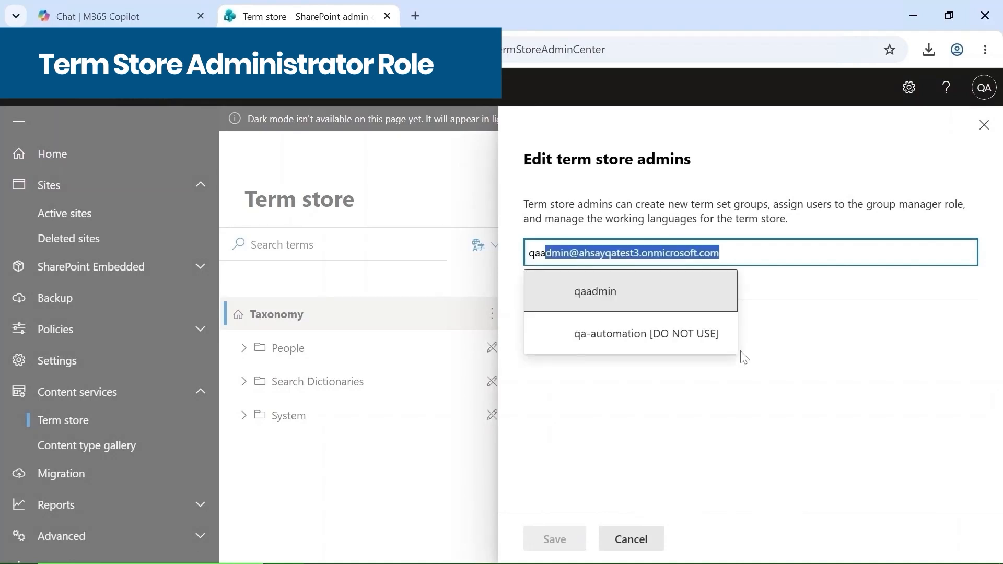
left_click(674, 297)
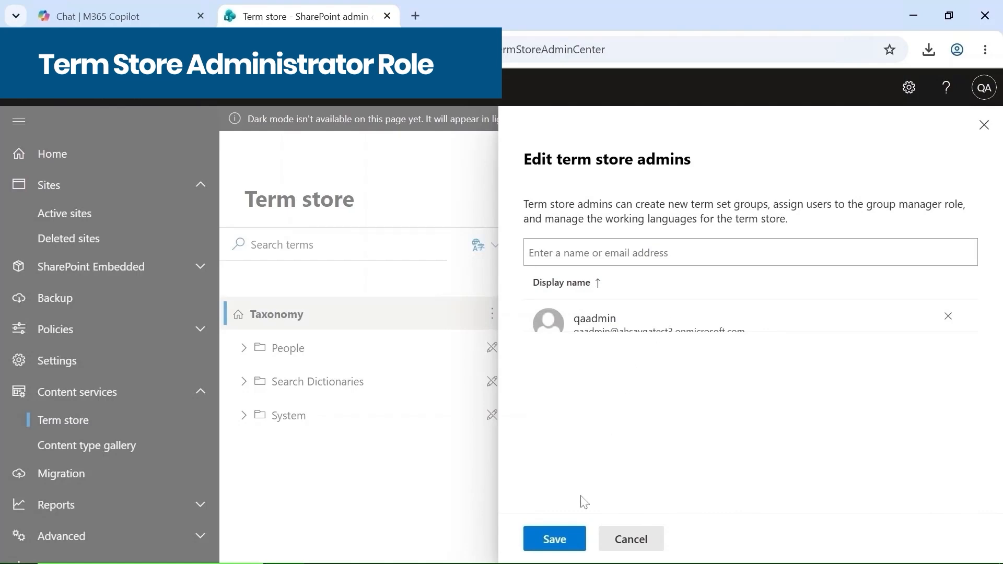
left_click(554, 540)
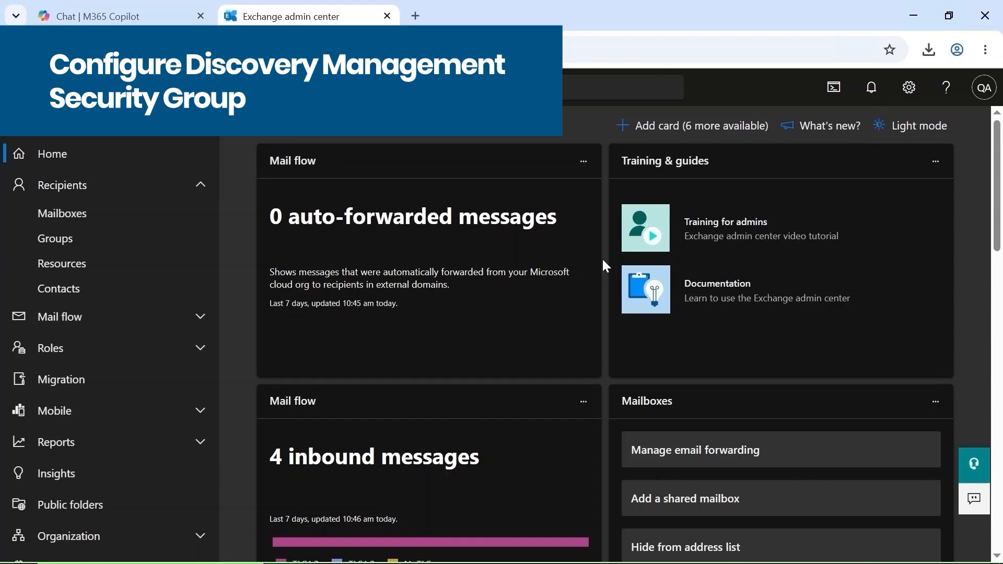
Open the Discovery Management role group's Permissions from Roles > Admin roles.
left_click(199, 349)
left_click(129, 377)
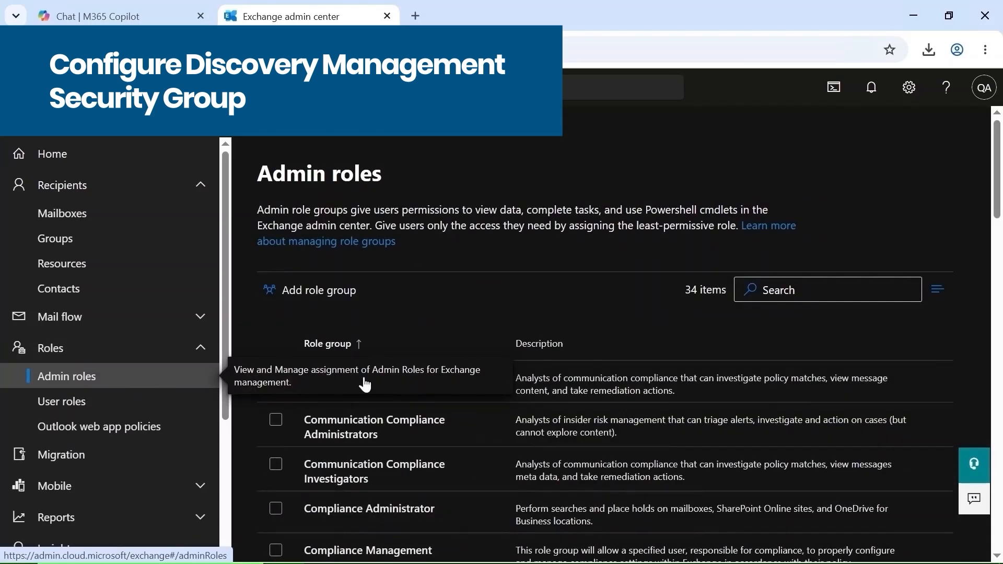
scroll(502, 394, "down", 5)
left_click(407, 284)
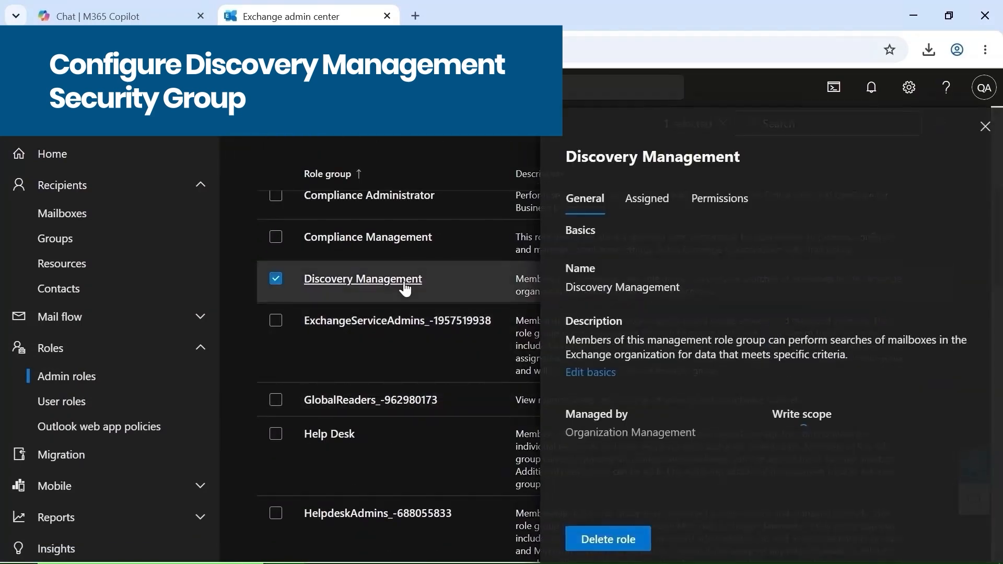
left_click(700, 206)
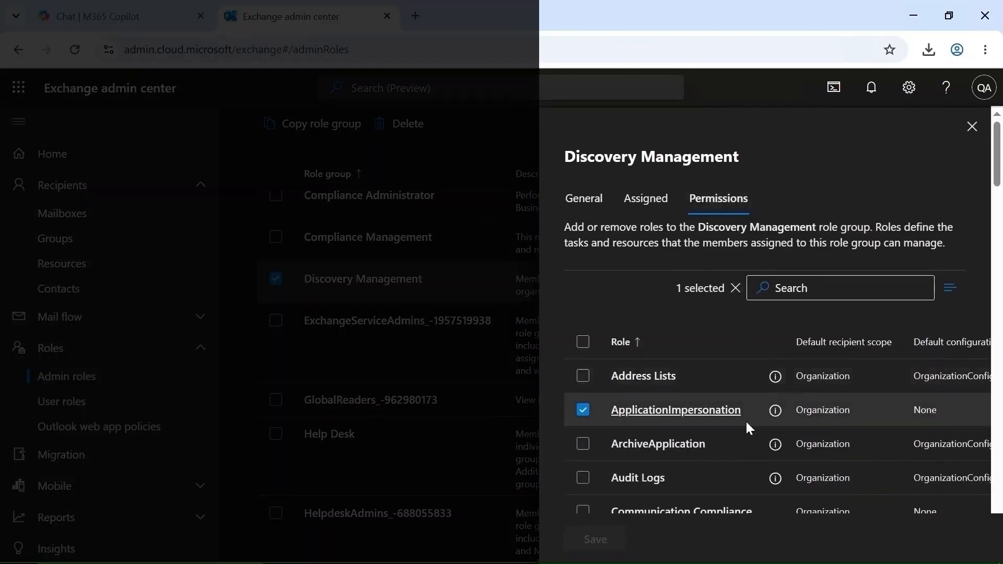
Tick Legal Hold, Mailbox Import Export, Mailbox Search and Public Folders, then save.
scroll(746, 421, "down", 8)
scroll(745, 419, "down", 3)
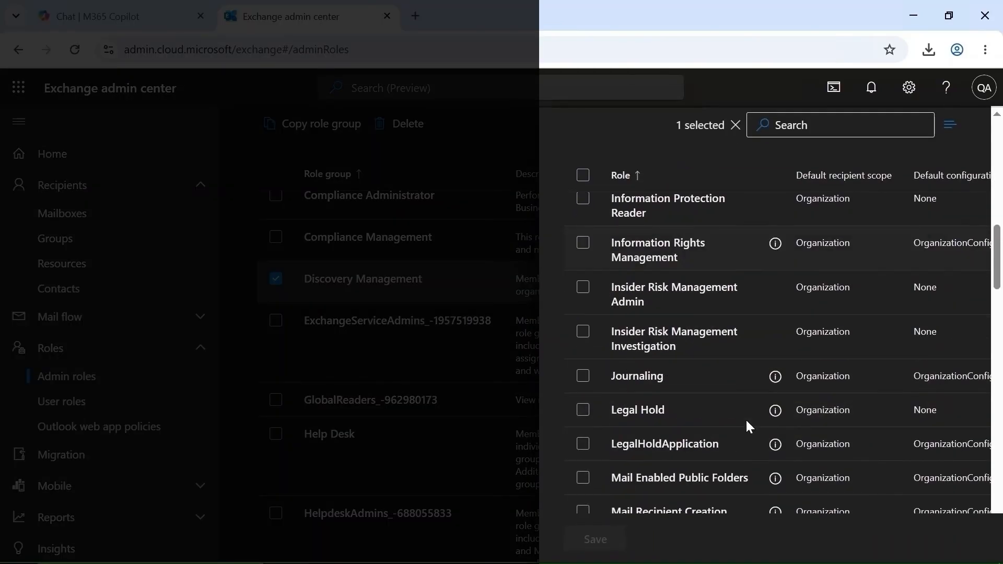
left_click(583, 410)
scroll(587, 416, "down", 2)
scroll(587, 414, "down", 3)
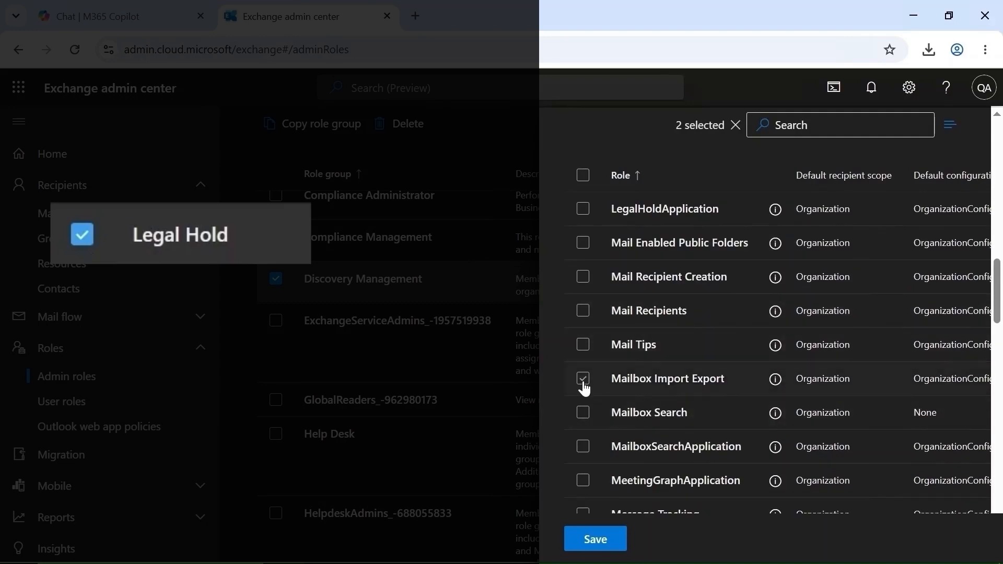
left_click(584, 380)
left_click(583, 413)
scroll(583, 418, "down", 10)
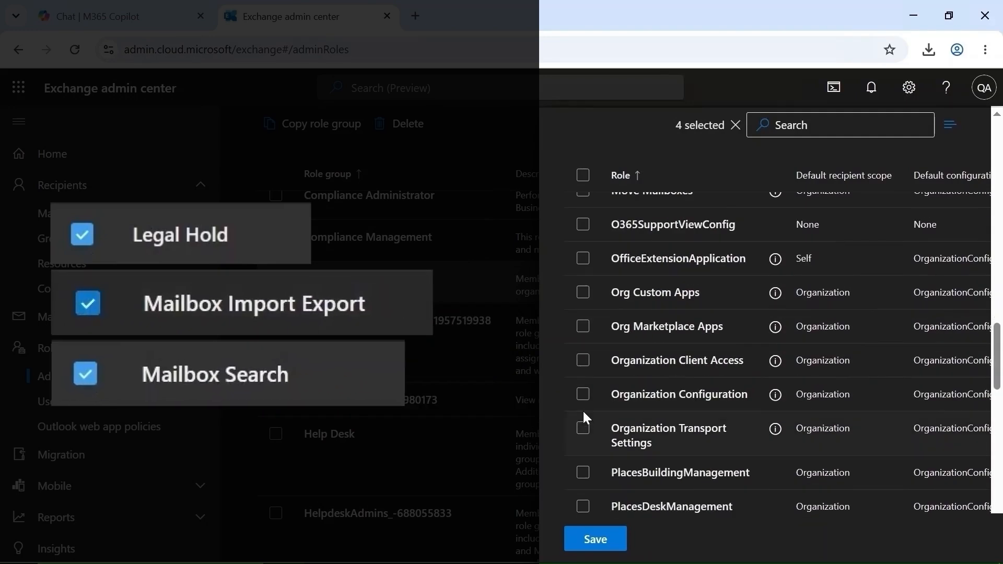
left_click(587, 466)
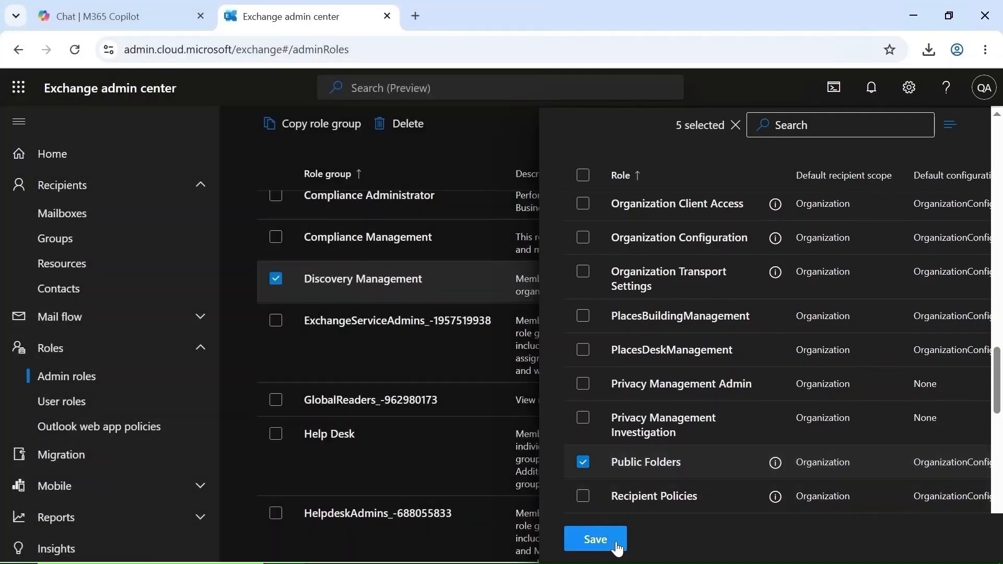
left_click(617, 541)
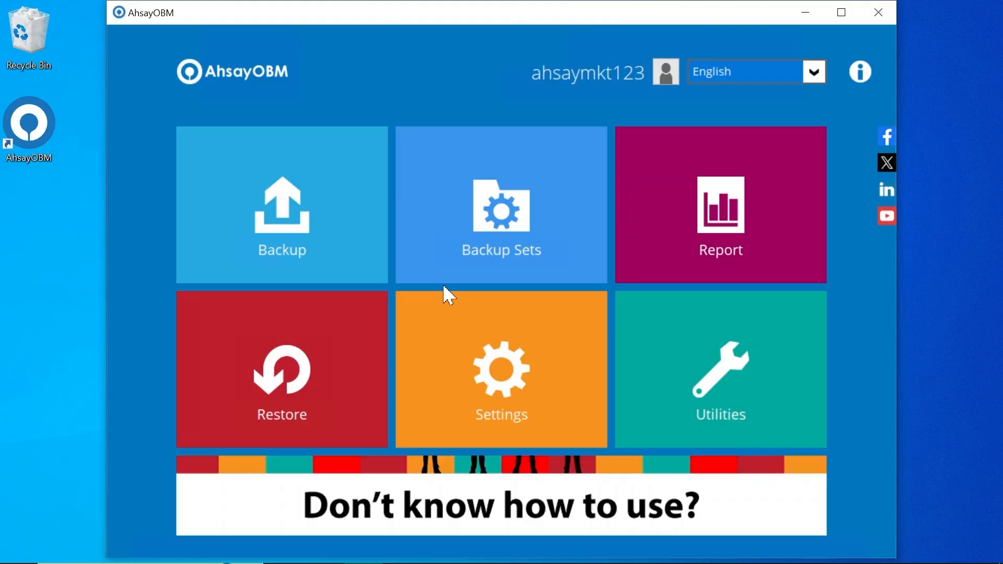
Create a new Microsoft 365 backup set named 'Microsoft 365 Backup'.
left_click(449, 272)
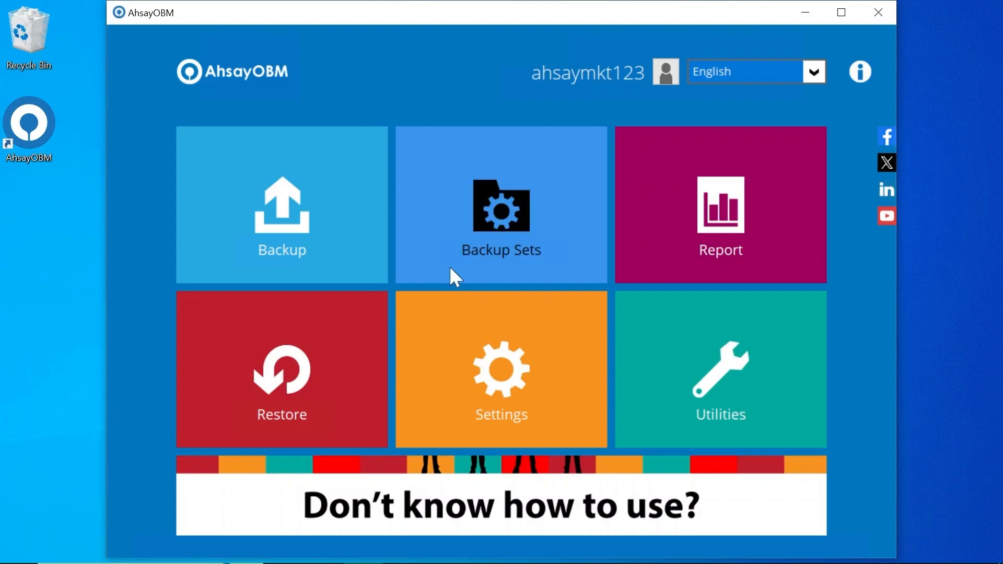
left_click(309, 237)
left_click(410, 223)
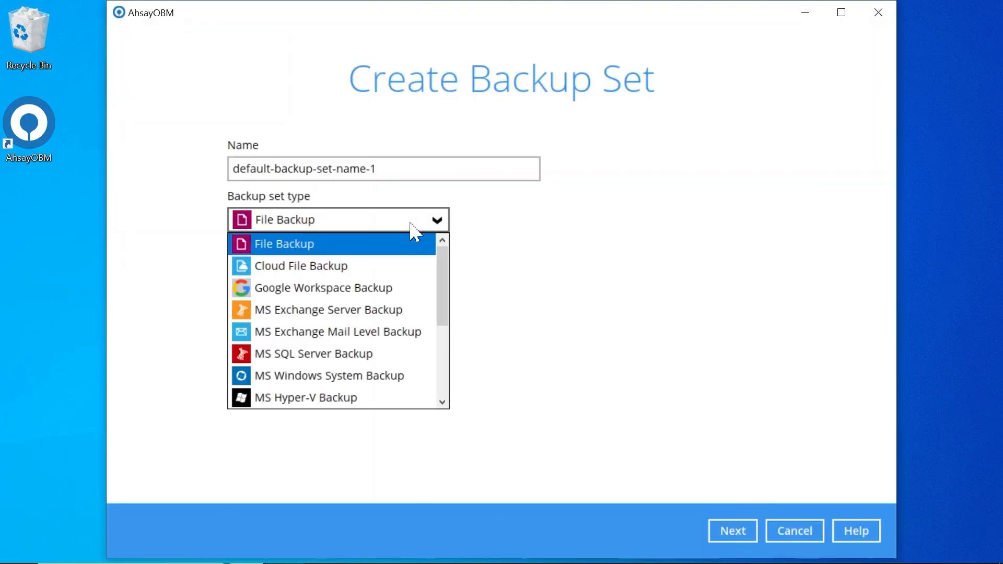
scroll(408, 313, "down", 1)
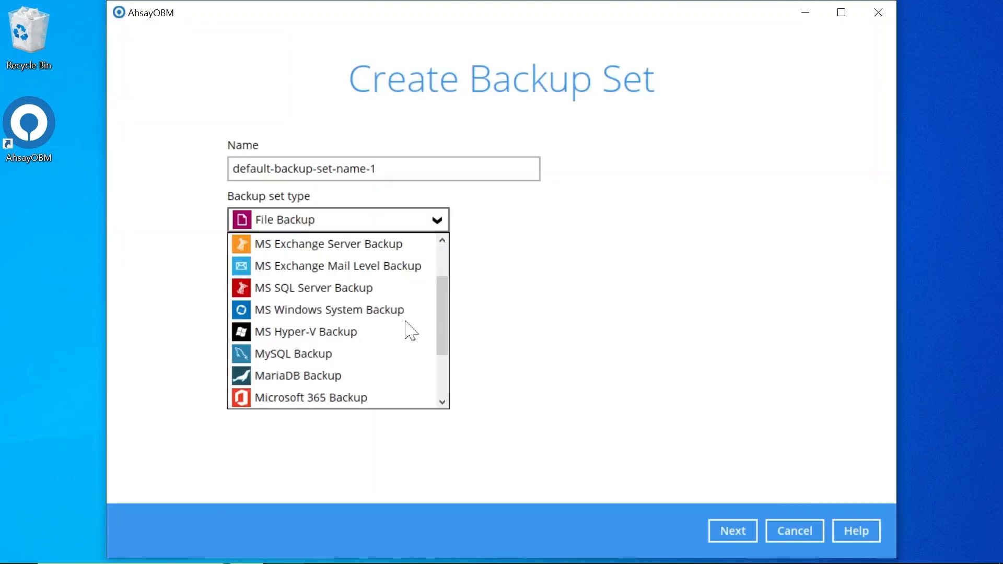
left_click(393, 398)
key("shift+Tab")
type("Microsoft 365 Backup")
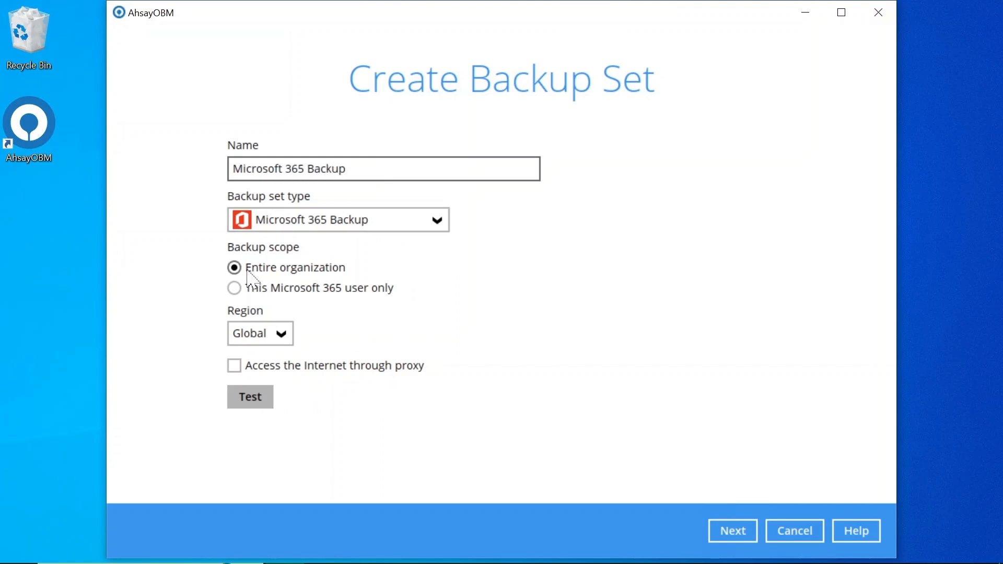
Keep Global as the region and start the access test's Microsoft authorization.
left_click(277, 337)
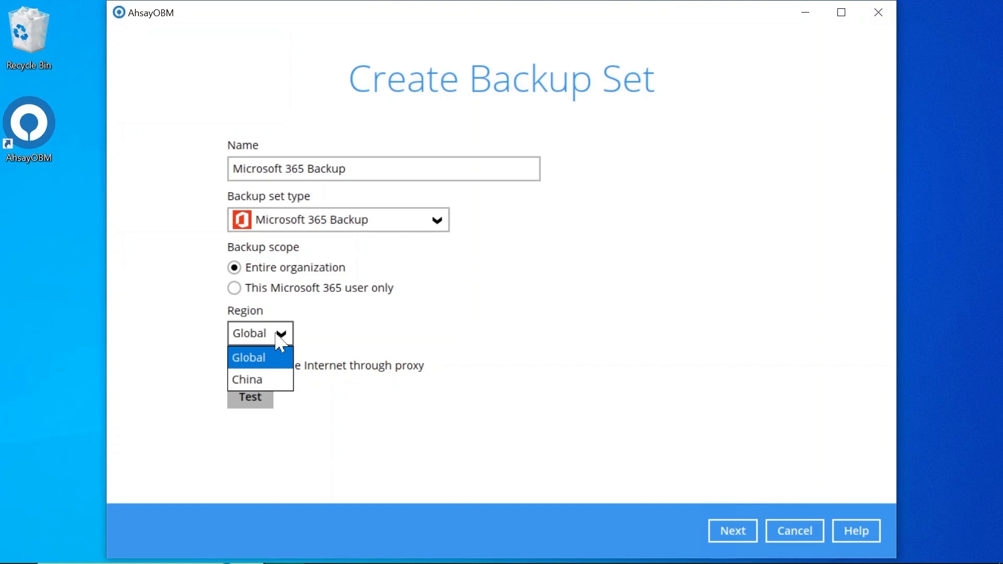
left_click(348, 333)
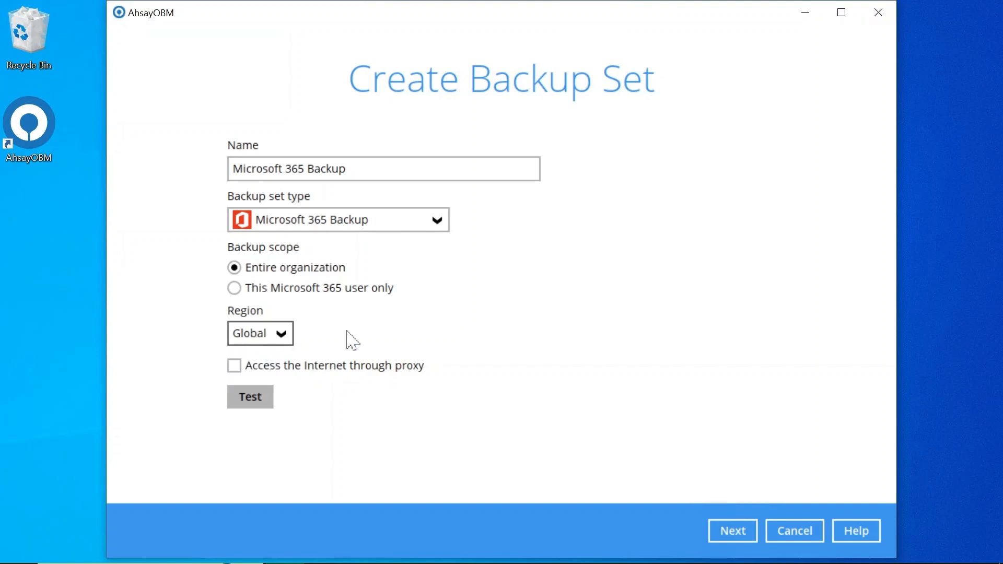
left_click(260, 398)
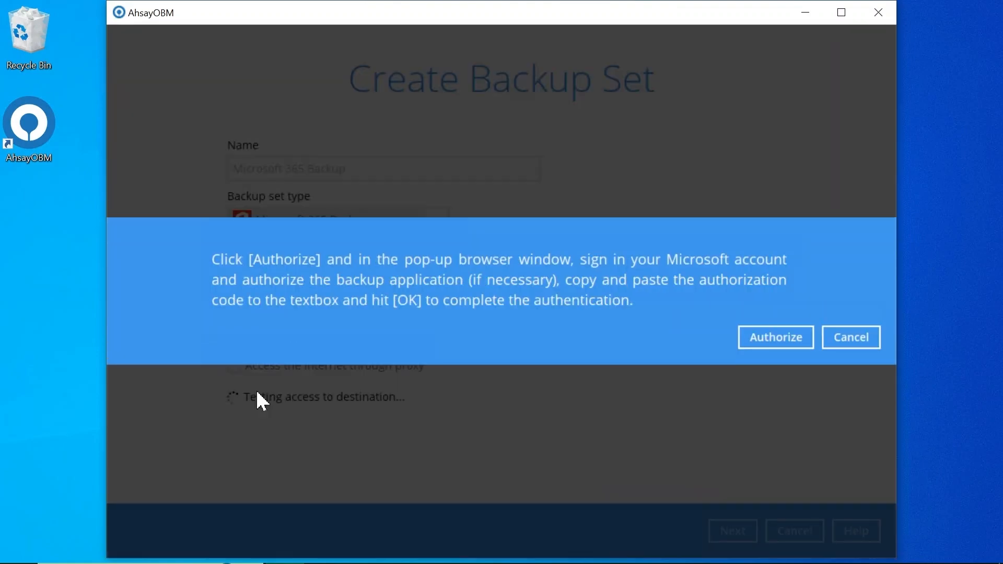
left_click(787, 344)
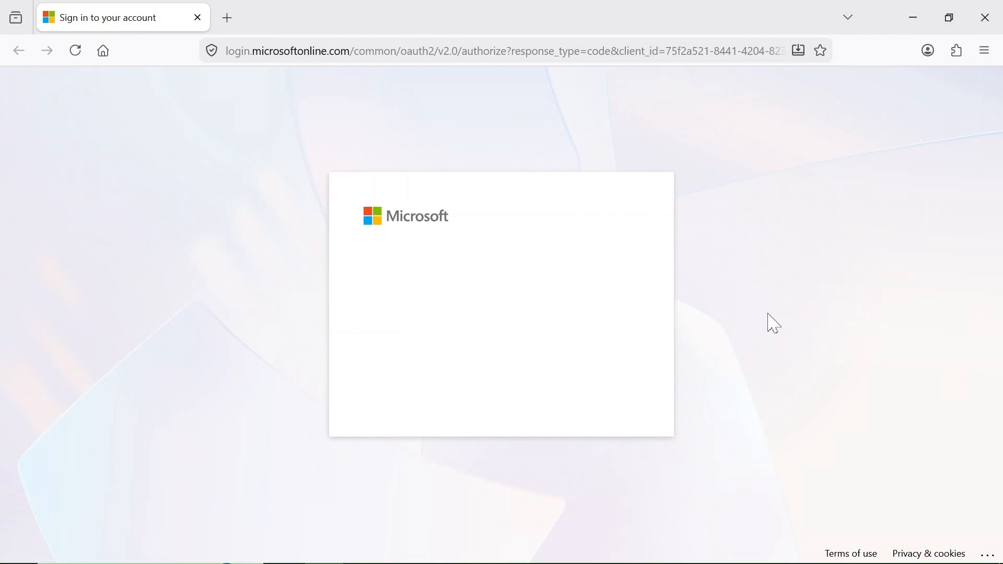
Sign in with the admin account's e-mail and password, then paste the authorization code into AhsayOBM.
left_click(590, 366)
type("••••••••")
key("Return")
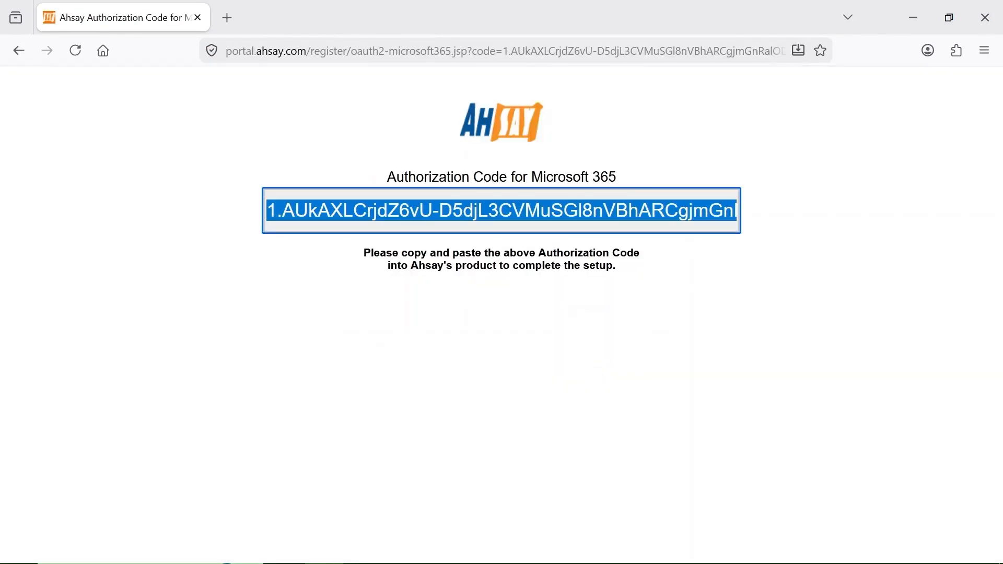
right_click(549, 210)
right_click(634, 312)
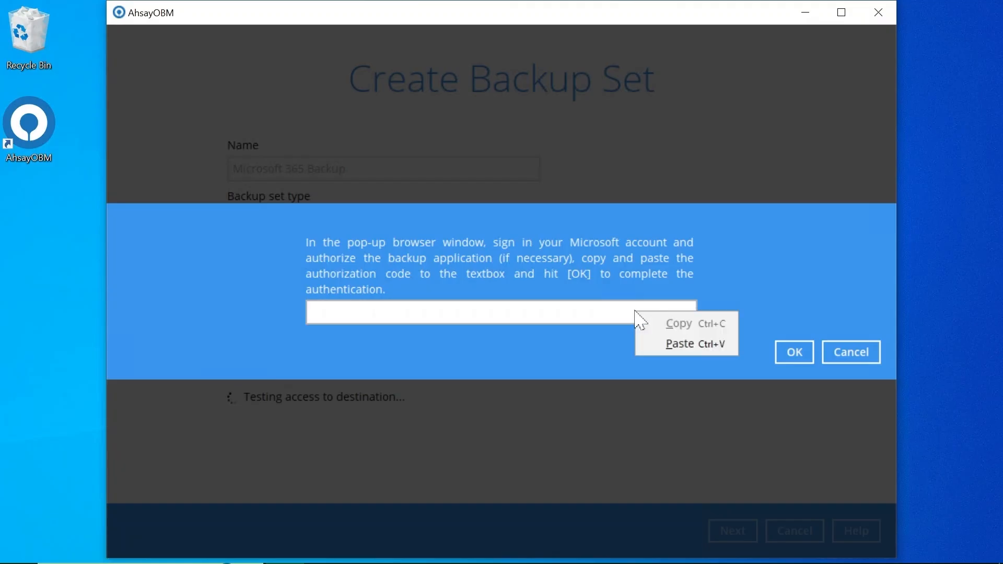
left_click(664, 342)
Confirm the authorization code, continue to Backup Source, and choose Select Specific for users.
left_click(784, 353)
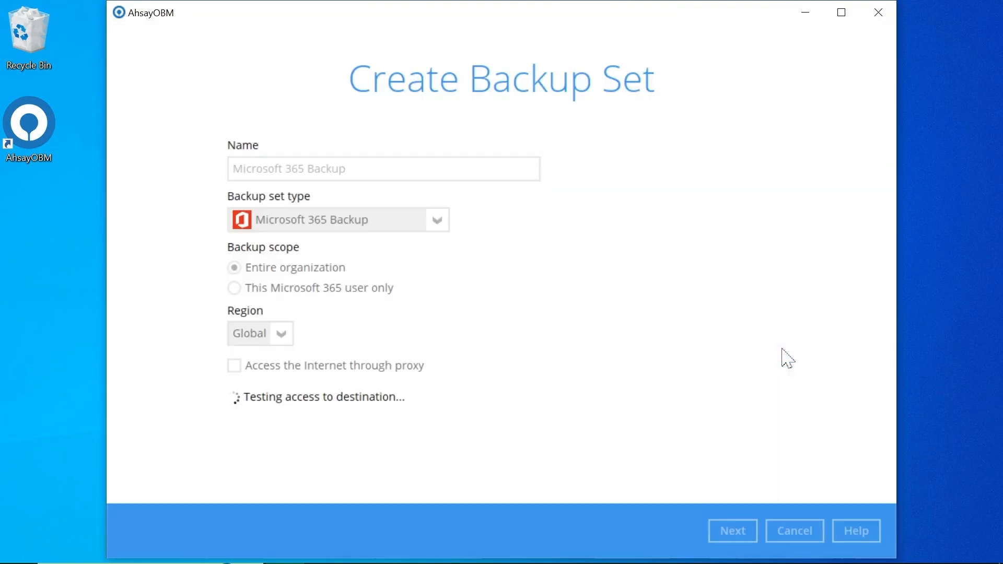
left_click(742, 531)
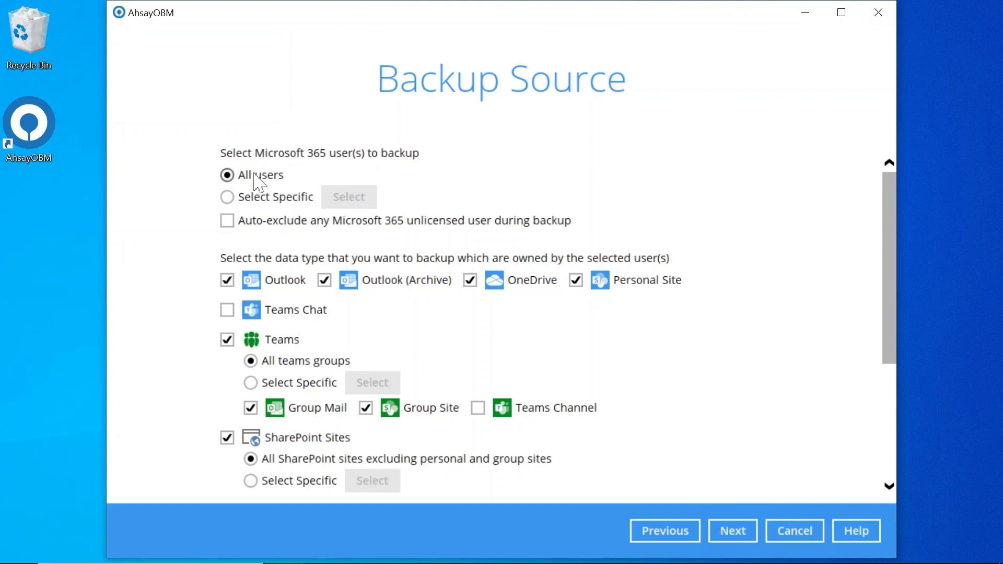
left_click(249, 197)
left_click(370, 199)
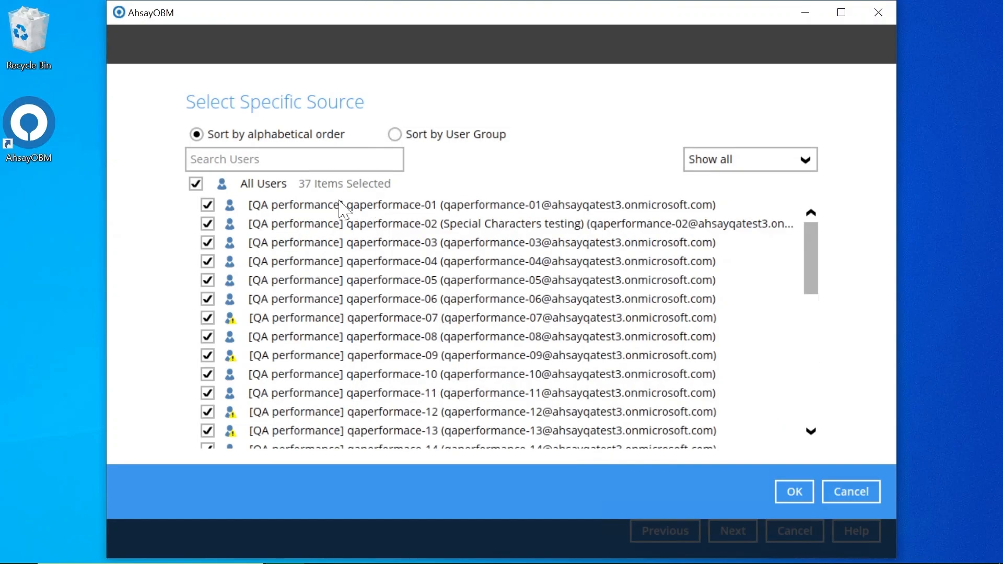
Clear all user selections and tick the admin user found by searching 'qaad'.
left_click(197, 184)
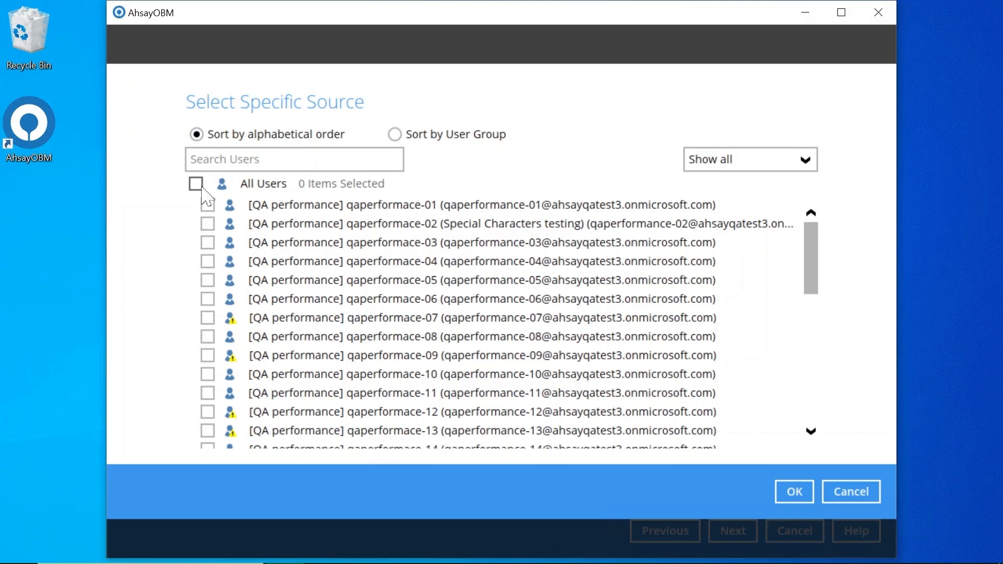
left_click(432, 137)
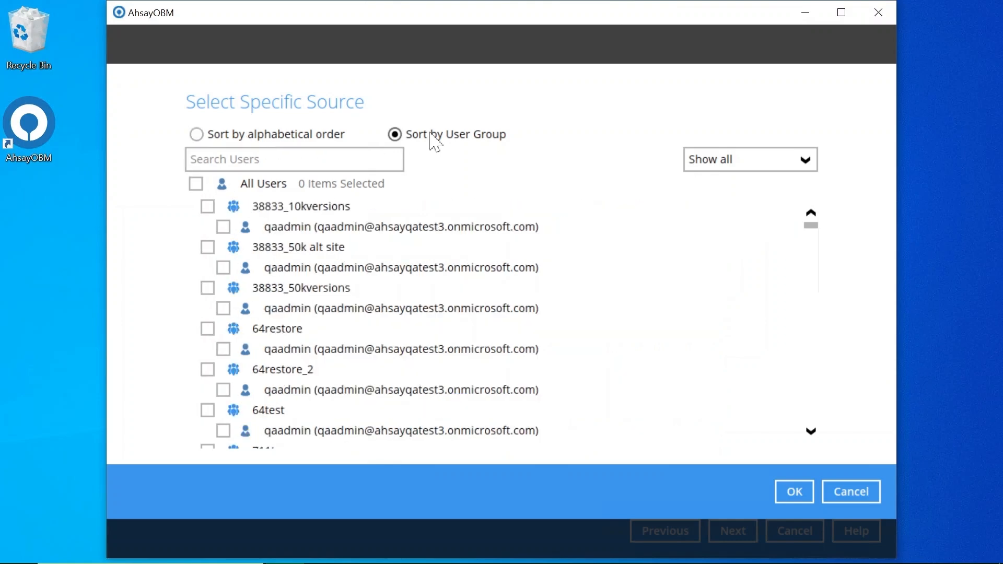
left_click(333, 138)
left_click(313, 160)
type("qaad")
left_click(193, 213)
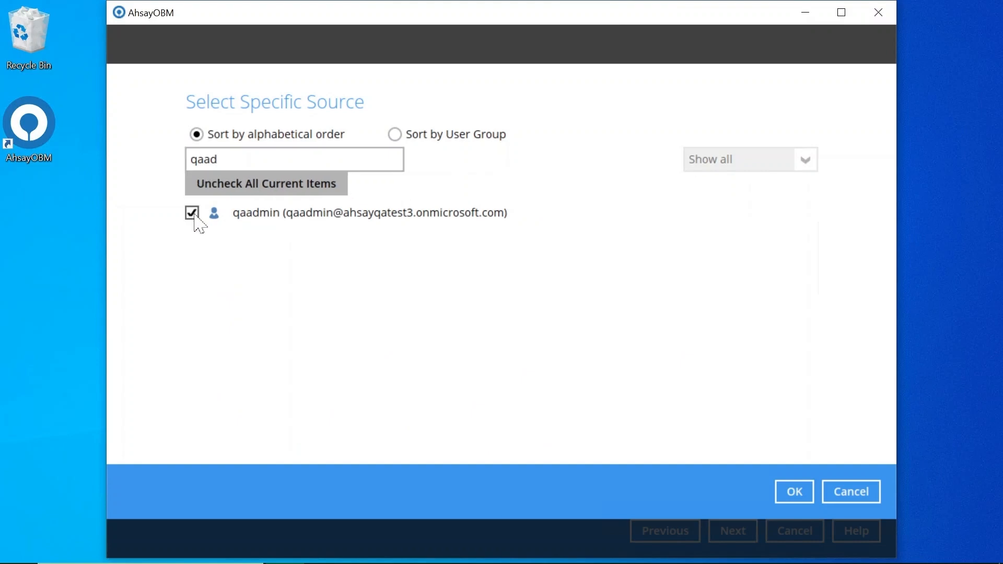
Search for and tick users 15 and 16, then clear the search.
double_click(201, 160)
type("15")
left_click(192, 213)
key("BackSpace")
type("6")
left_click(192, 213)
double_click(196, 160)
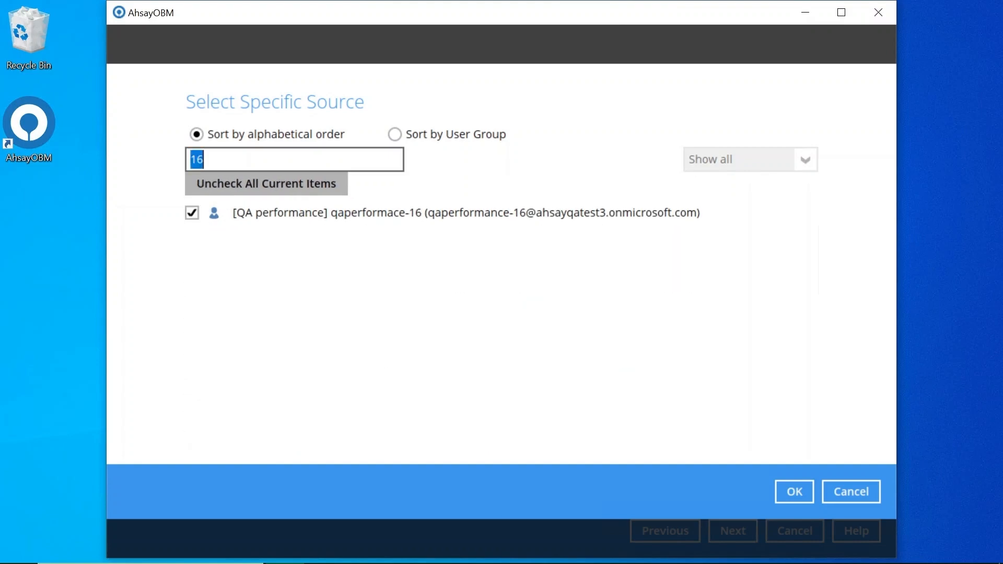
key("BackSpace")
Show only selected and no-longer-available users, then confirm the three-user selection.
left_click(723, 162)
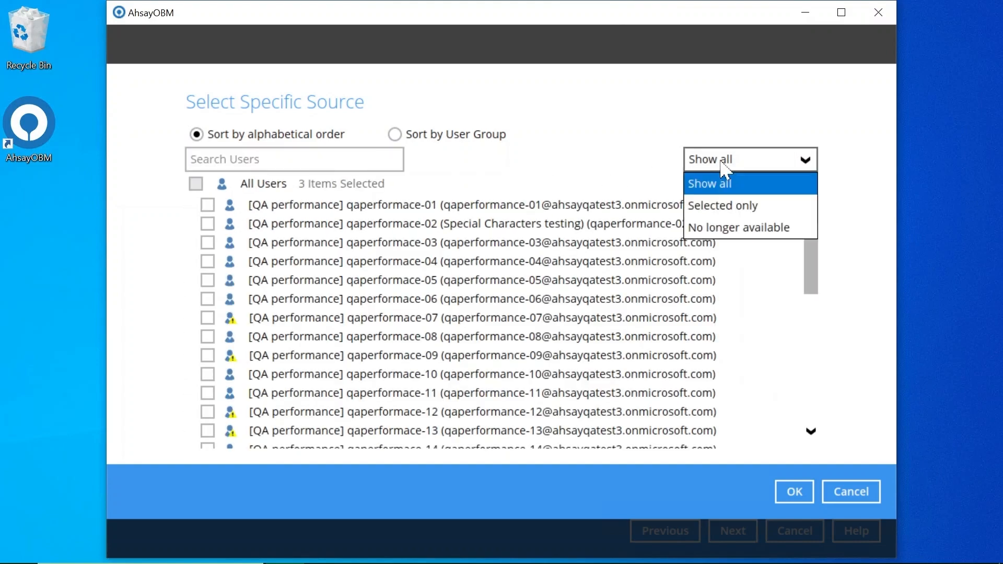
left_click(730, 203)
left_click(761, 172)
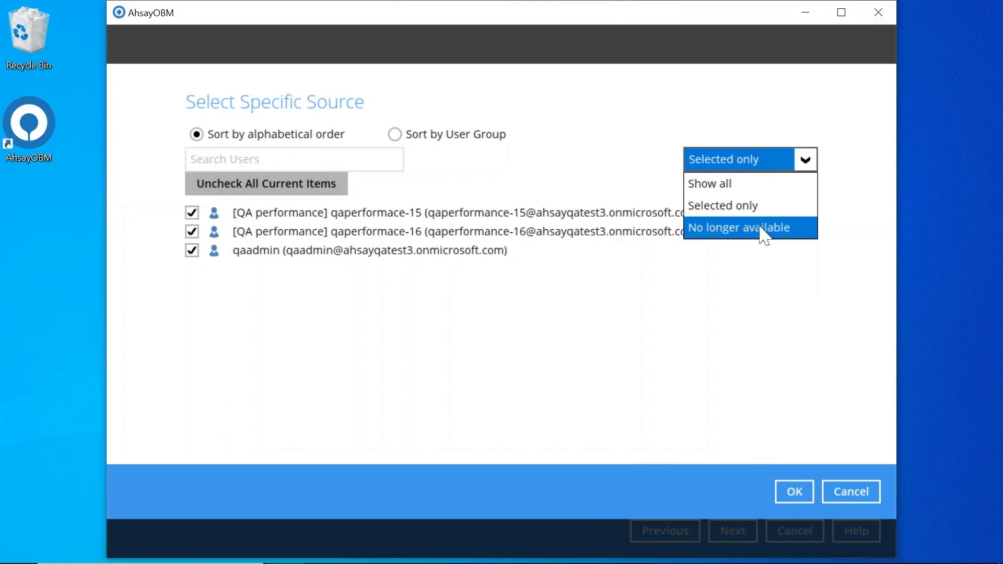
left_click(761, 229)
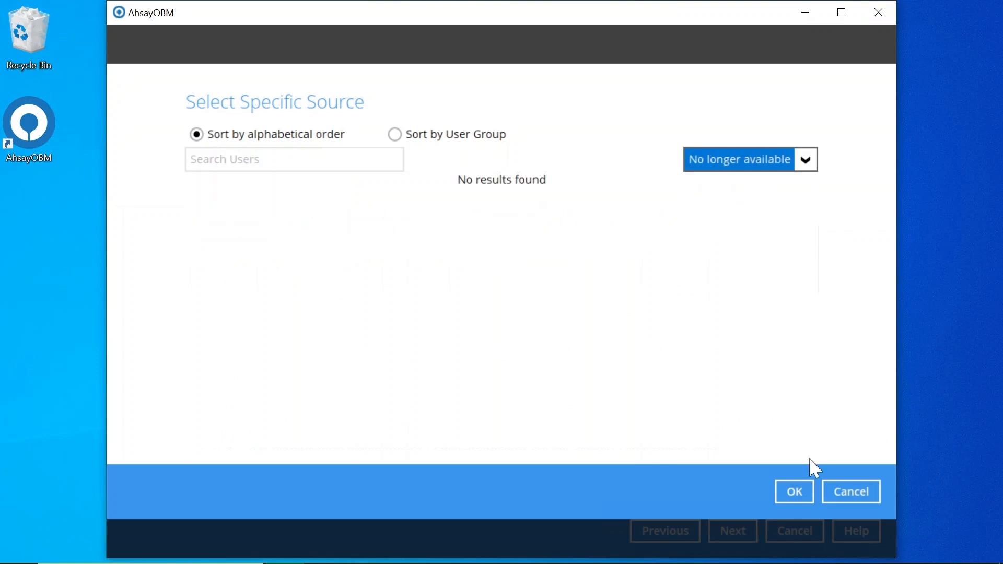
left_click(794, 492)
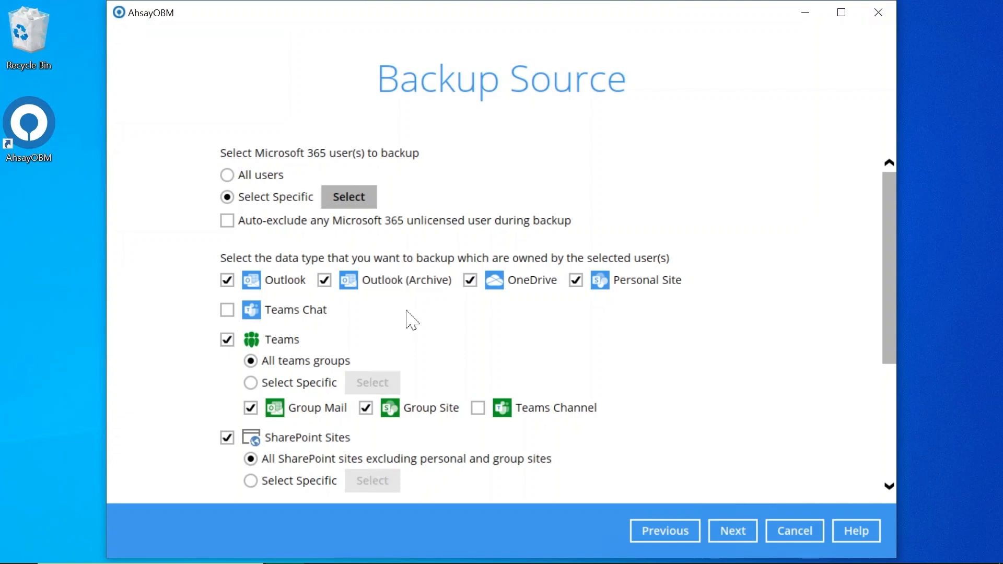
Include Teams Chat and switch Public Folders to Select Specific, opening its folder picker.
left_click(229, 312)
scroll(230, 313, "down", 2)
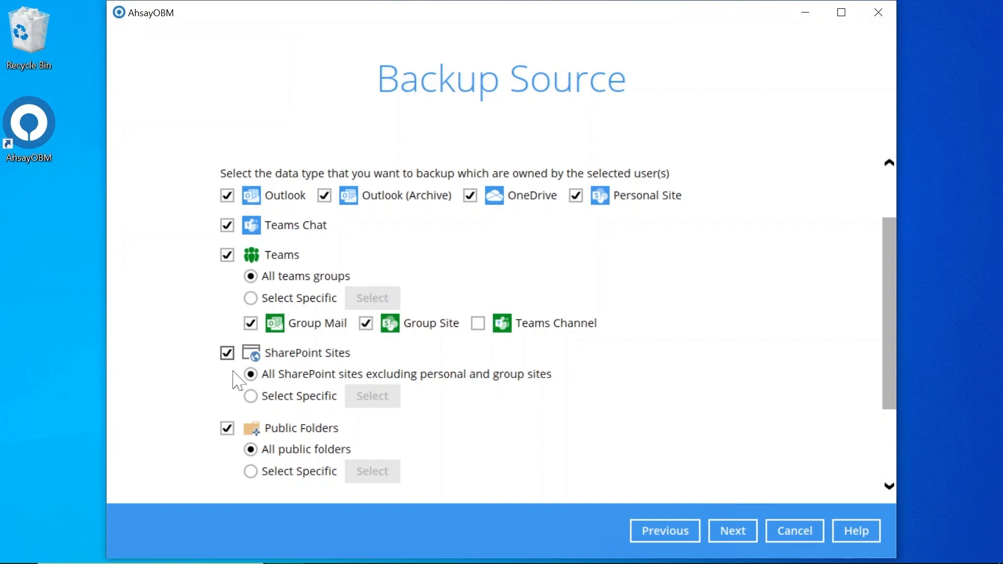
left_click(251, 471)
left_click(387, 472)
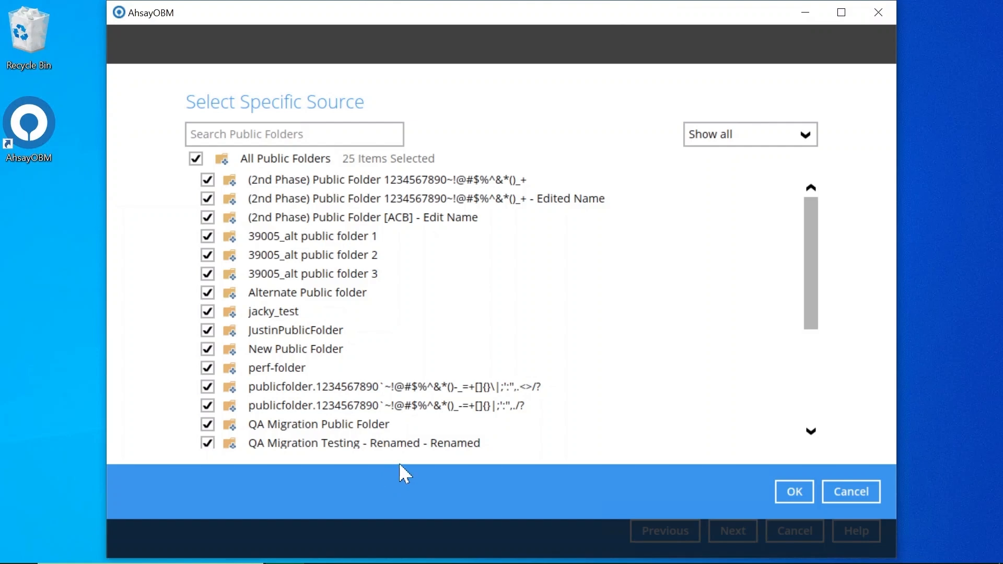
Accept the public folder picker with all 25 folders and scroll down to the filter settings.
left_click(788, 488)
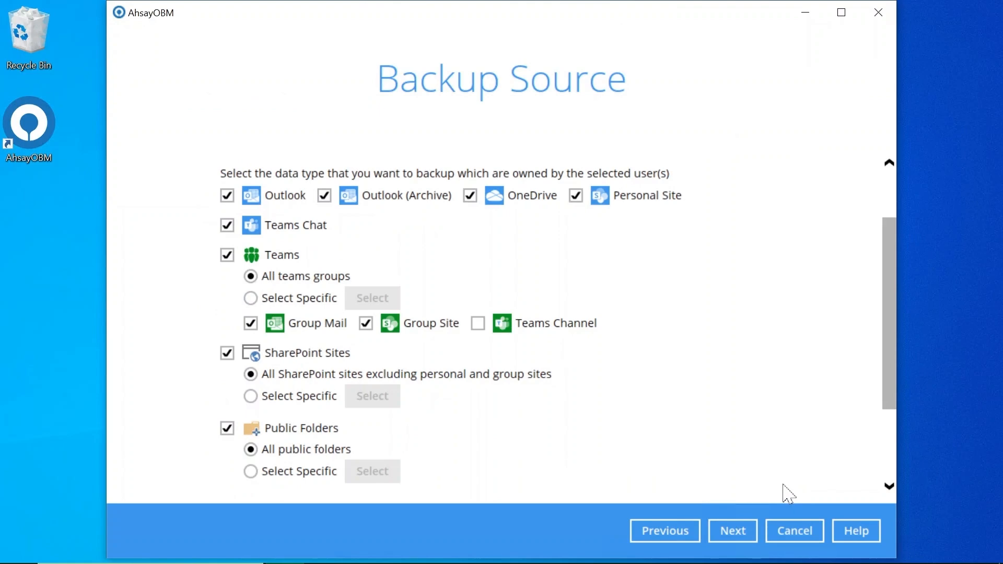
scroll(636, 406, "down", 3)
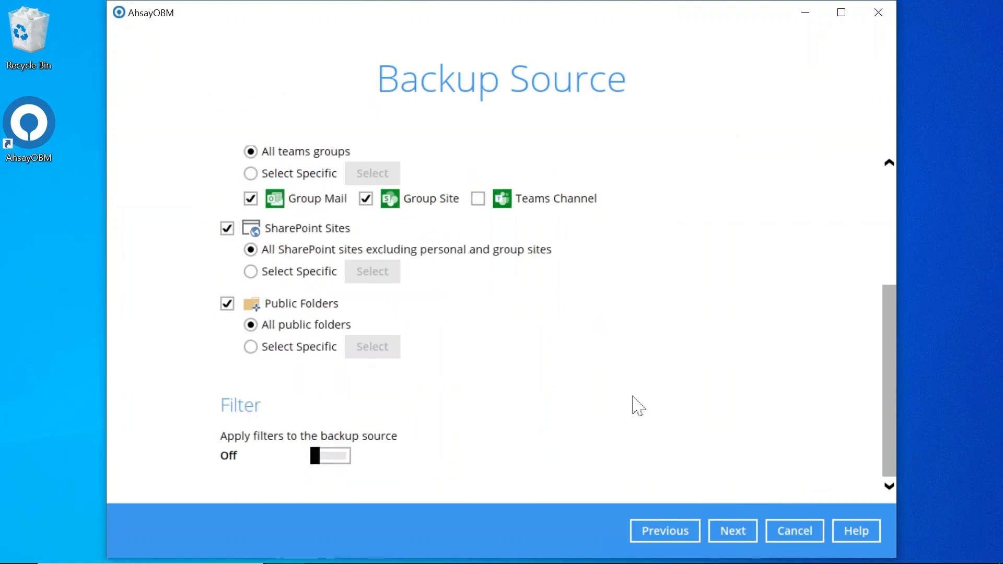
Turn filtering on and start a new filter named Filter-1.
left_click(336, 462)
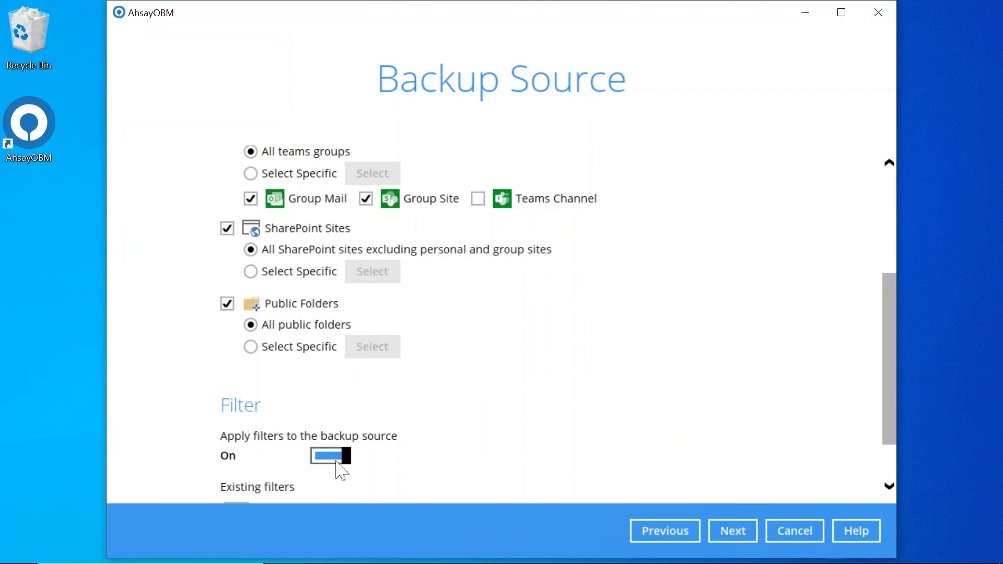
scroll(340, 470, "down", 2)
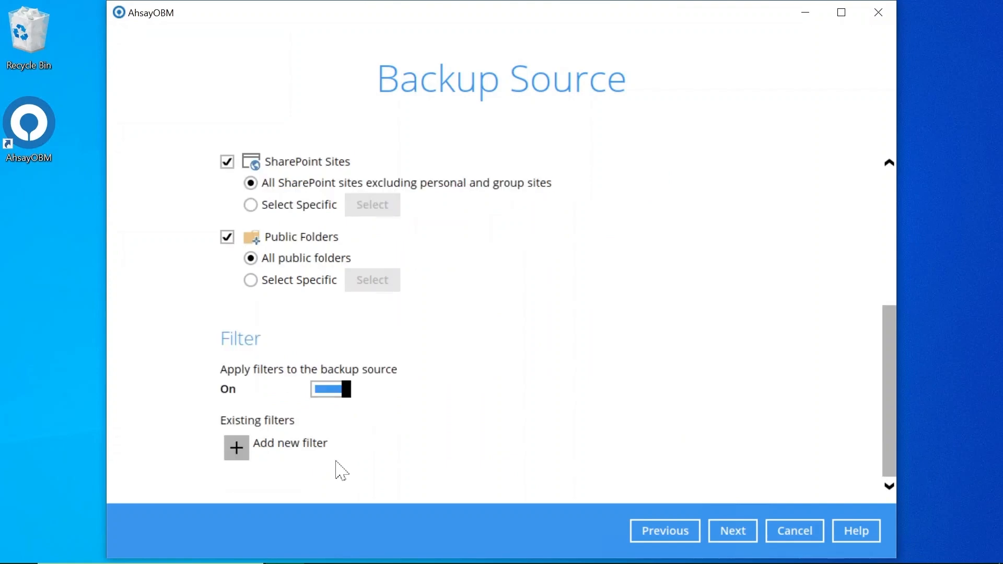
left_click(238, 455)
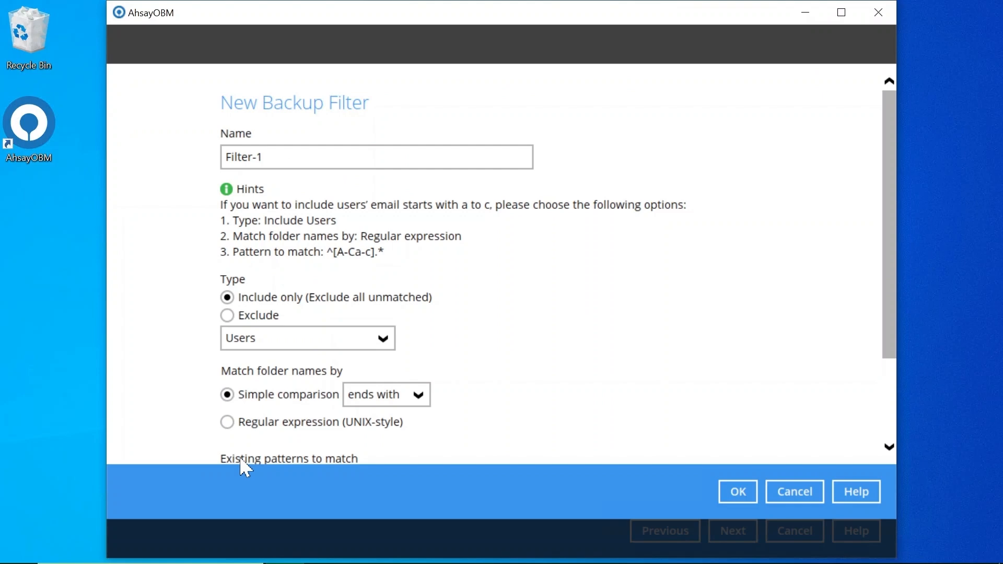
left_click(314, 160)
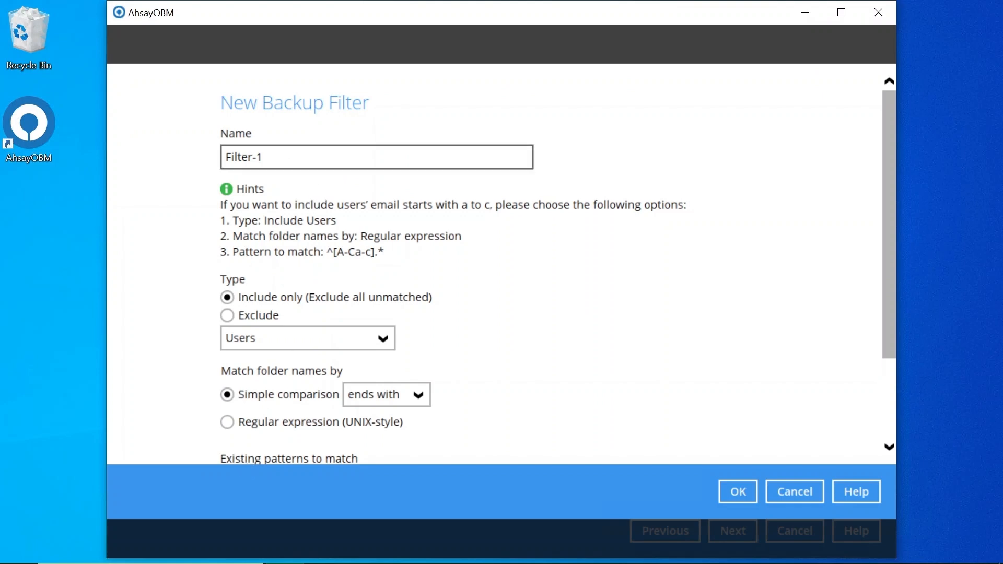
left_click_drag(263, 157, 225, 157)
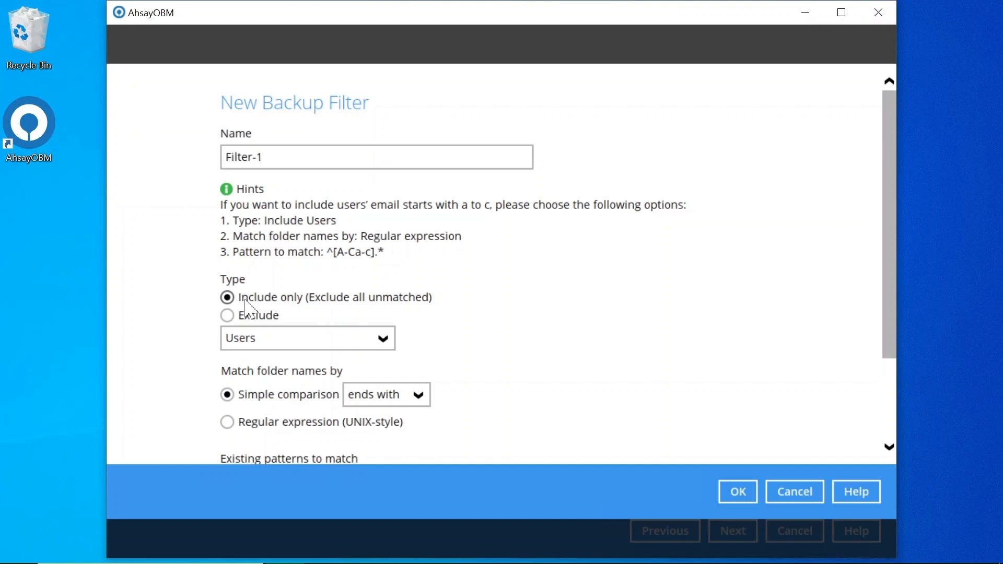
Make Filter-1 apply to Public Folders whose names contain '2nd Phase' and save it.
left_click(287, 338)
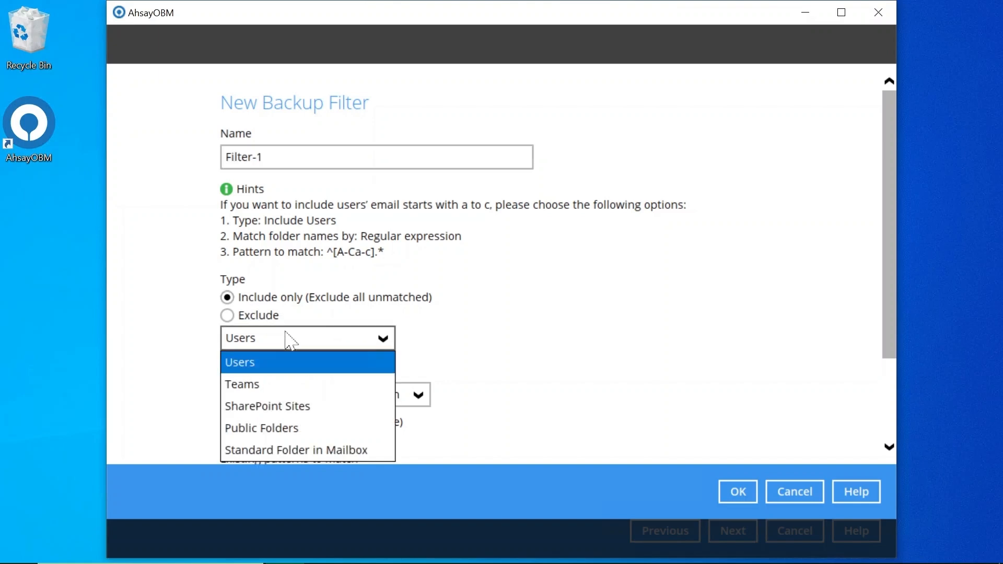
left_click(300, 427)
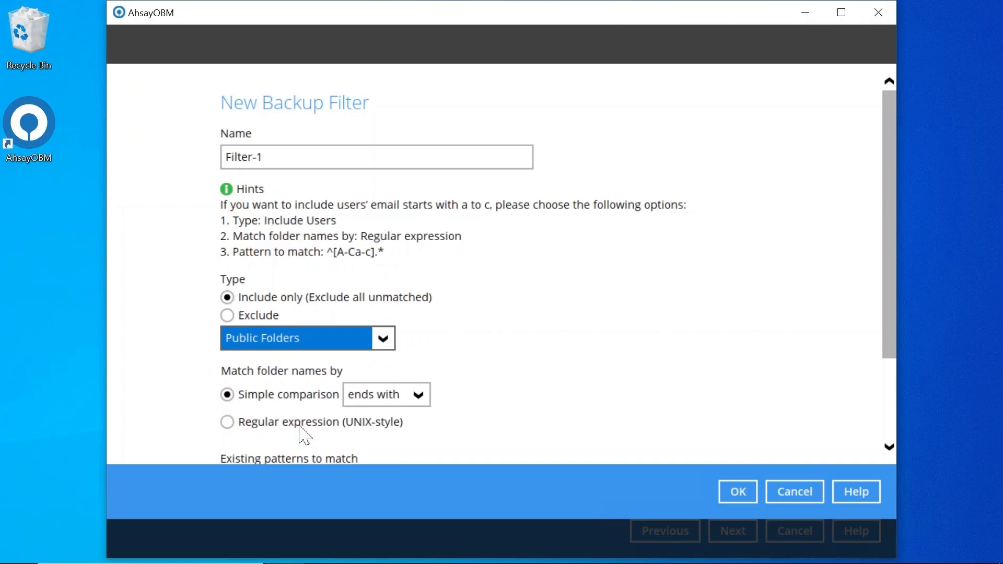
left_click(400, 396)
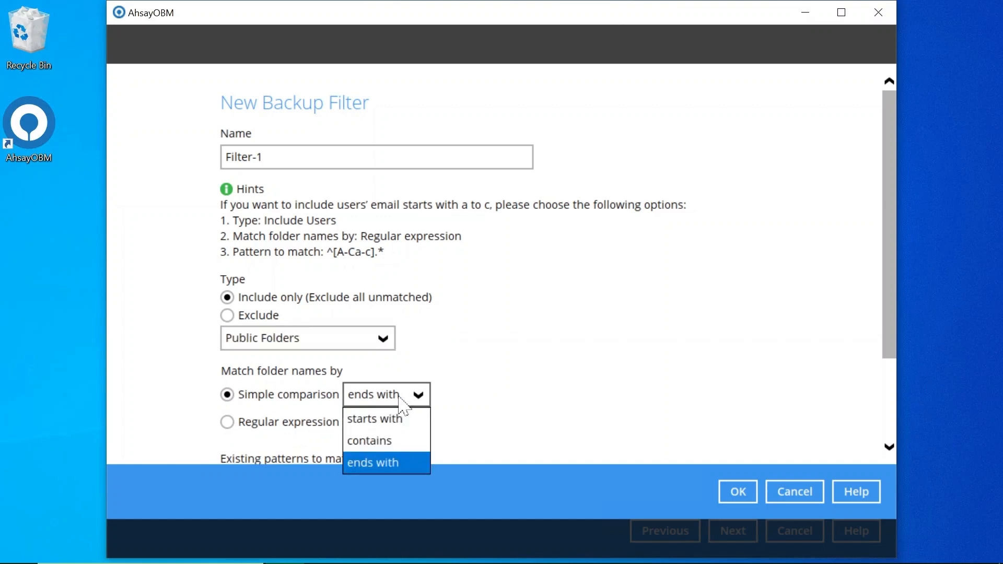
left_click(401, 442)
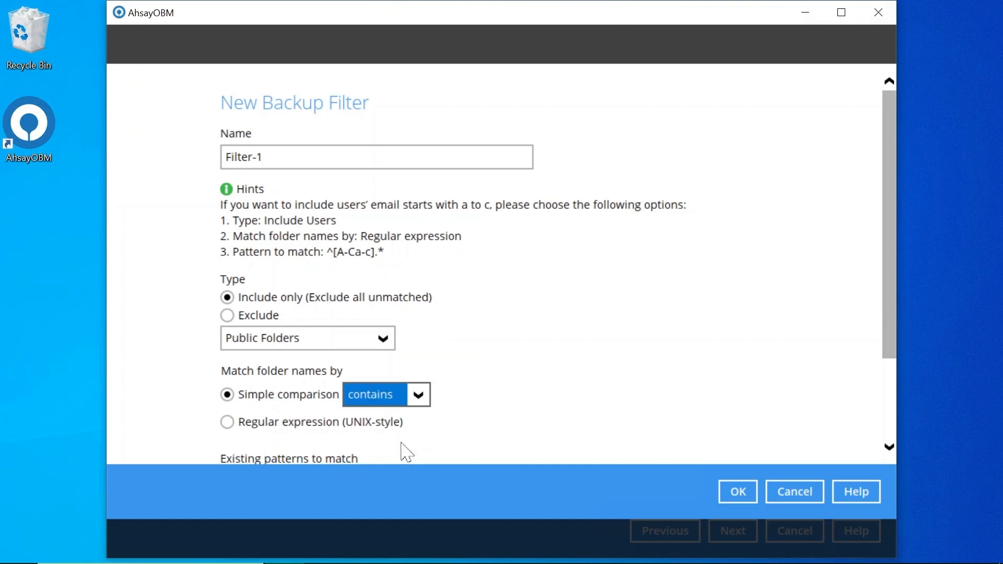
scroll(406, 452, "down", 3)
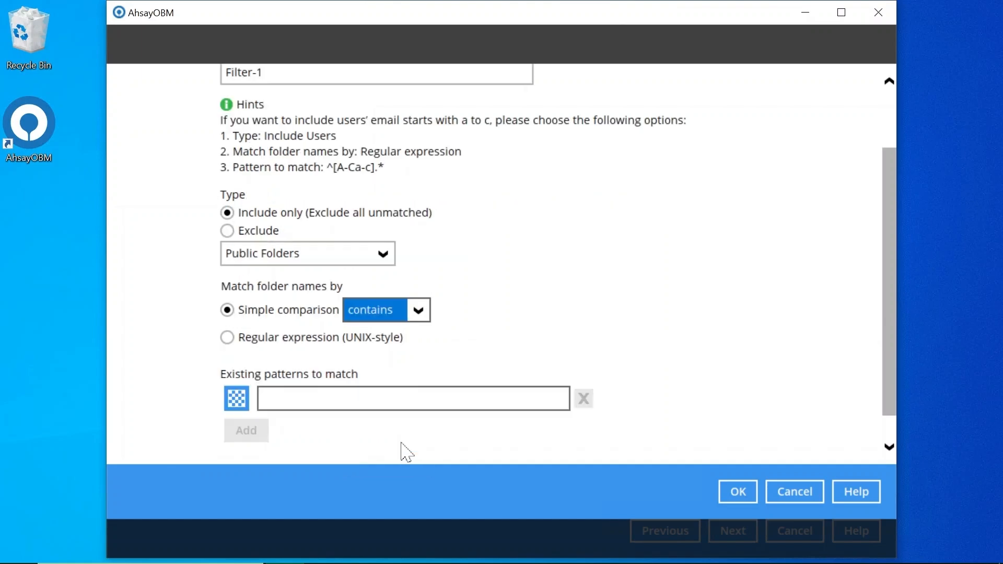
left_click(401, 398)
type("2")
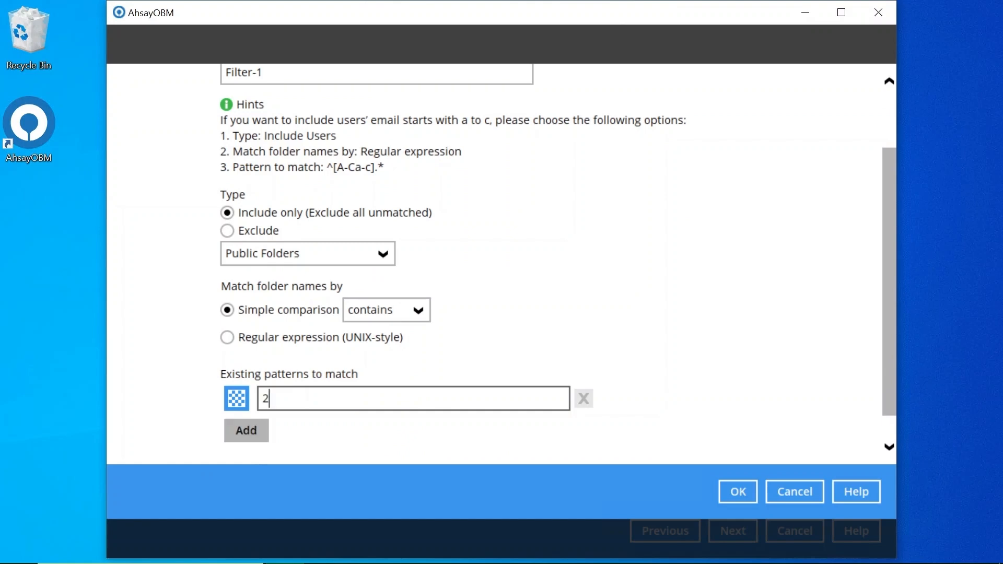
type("nd Phase")
left_click(246, 430)
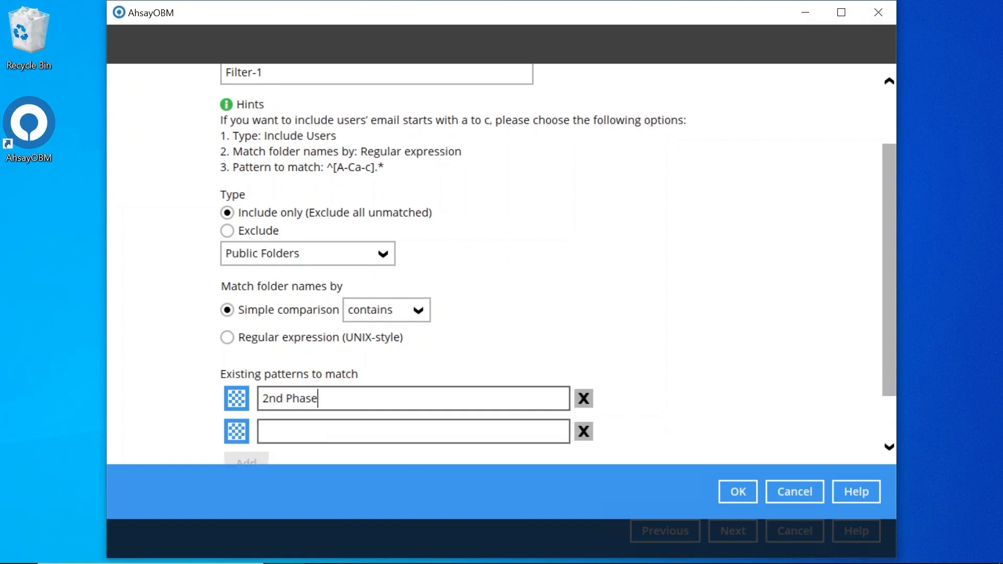
left_click(740, 494)
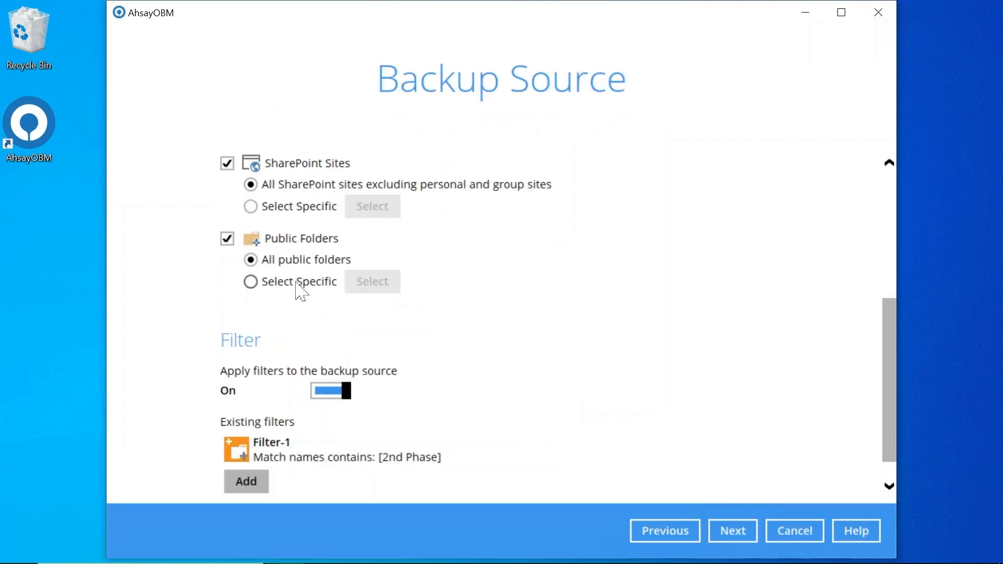
Switch Public Folders to Select Specific and accept the three (2nd Phase) folders.
left_click(296, 283)
left_click(385, 287)
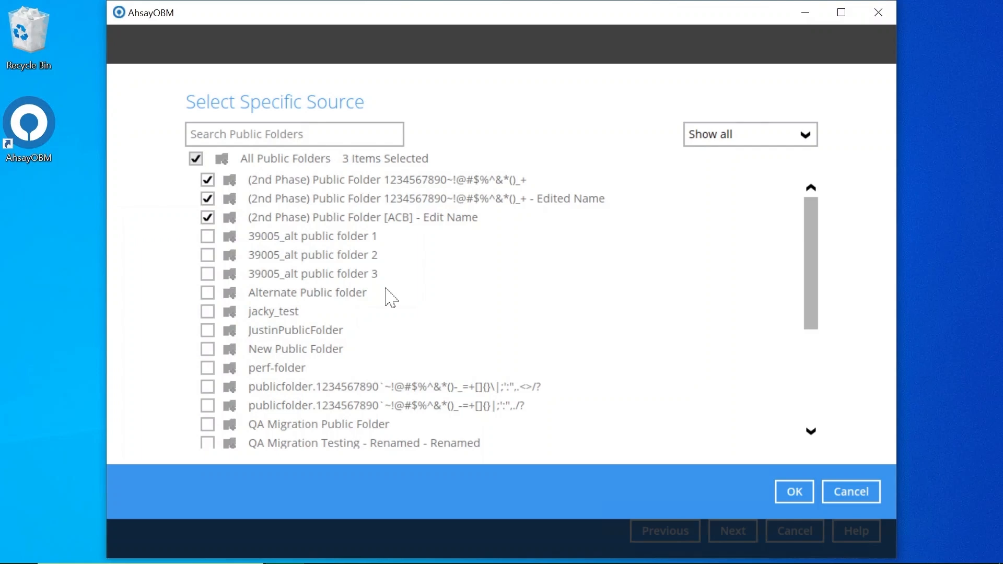
scroll(387, 297, "down", 5)
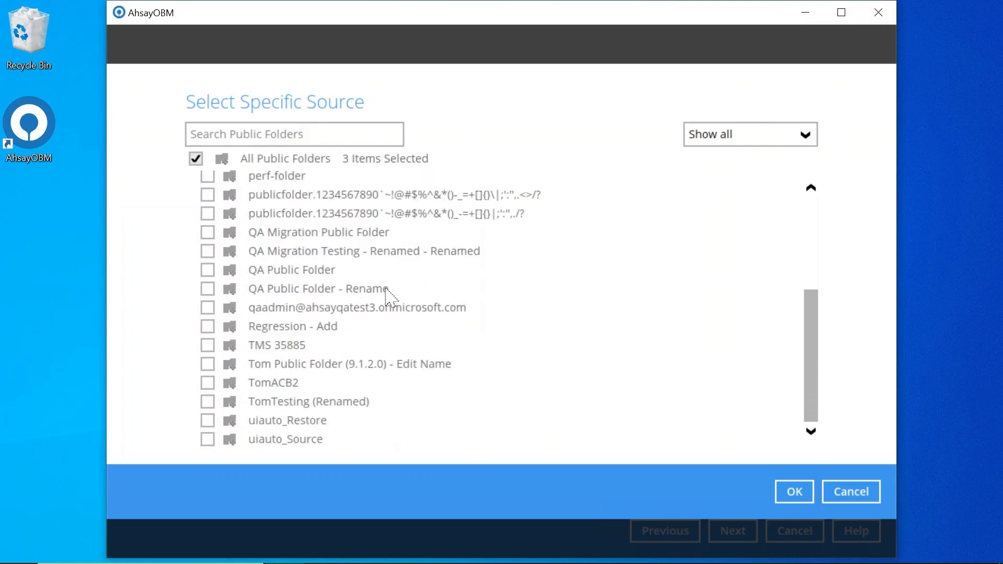
scroll(391, 298, "up", 5)
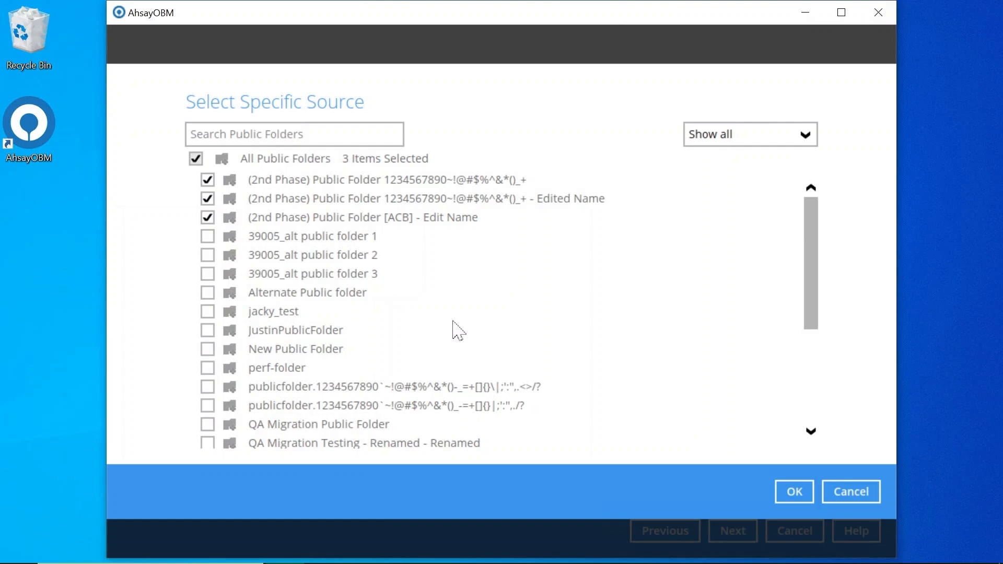
left_click(780, 491)
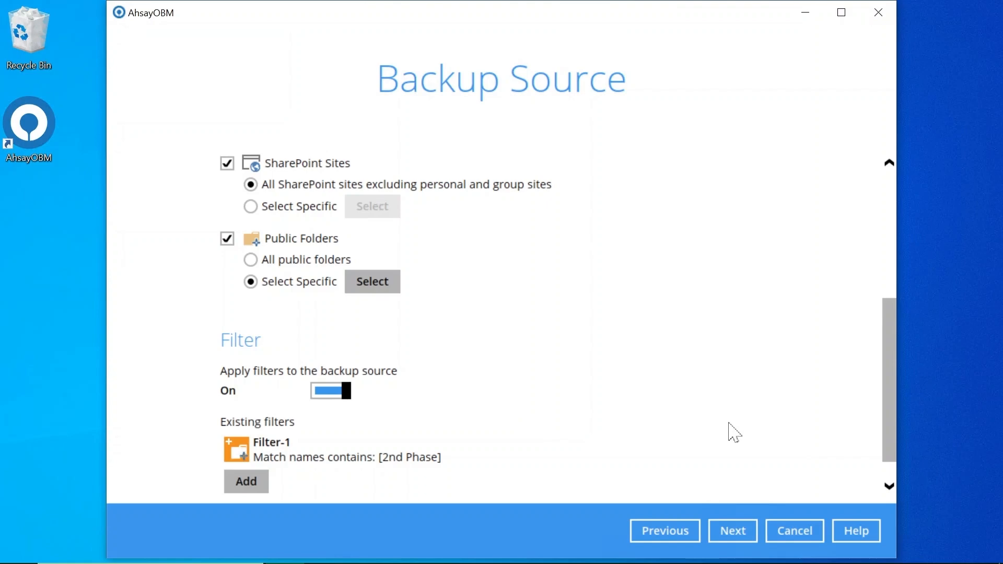
Turn scheduled backups on and add a Daily-1 schedule that runs every day at 18:00.
left_click(732, 531)
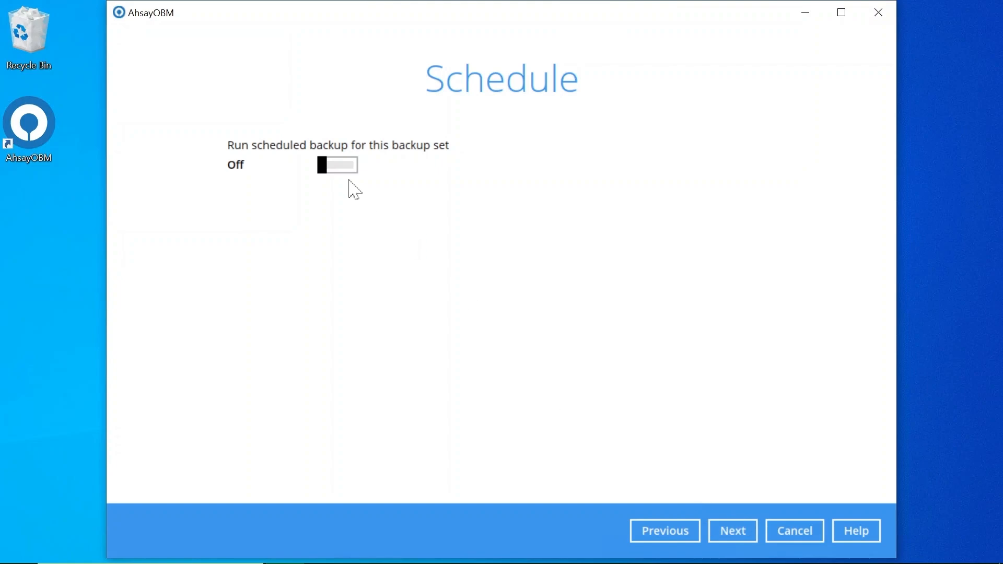
left_click(339, 166)
left_click(244, 225)
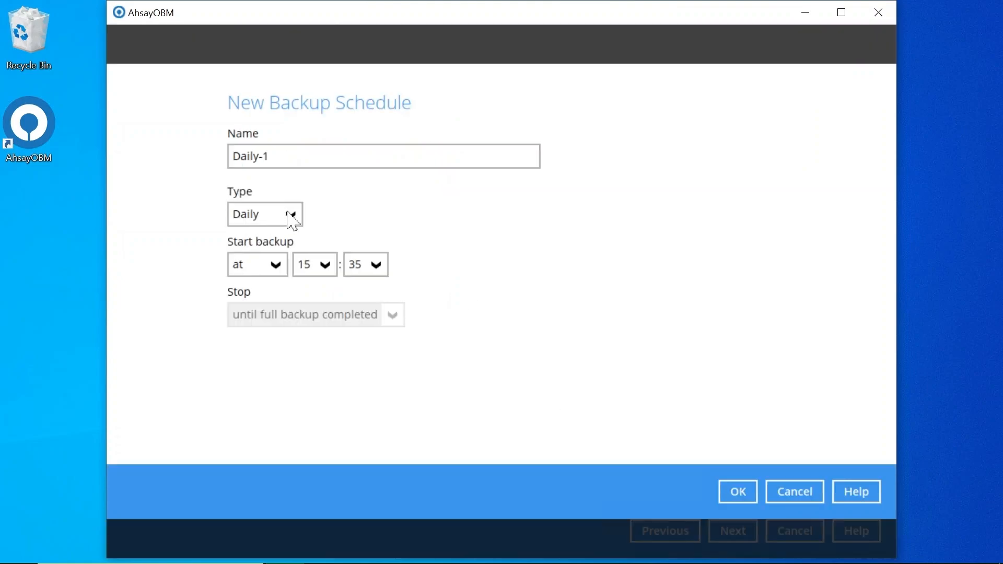
left_click(291, 219)
left_click(380, 229)
left_click(335, 269)
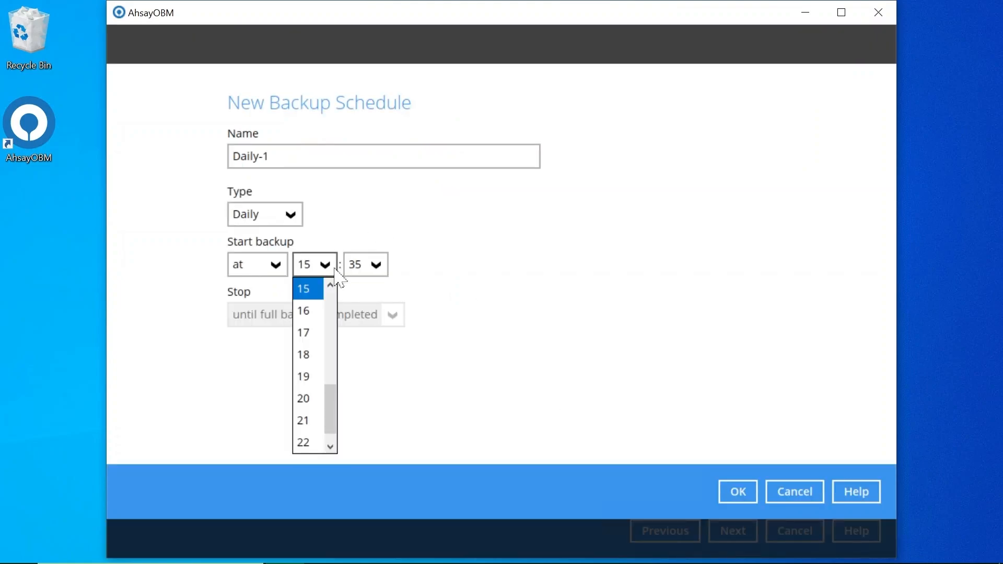
left_click(308, 355)
left_click(376, 265)
scroll(372, 329, "up", 12)
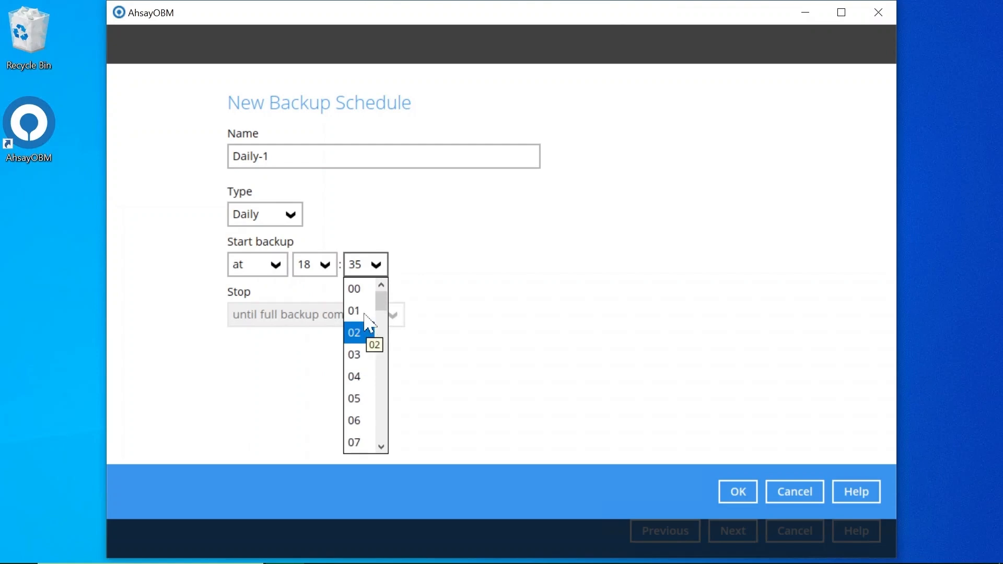
left_click(361, 290)
left_click(738, 491)
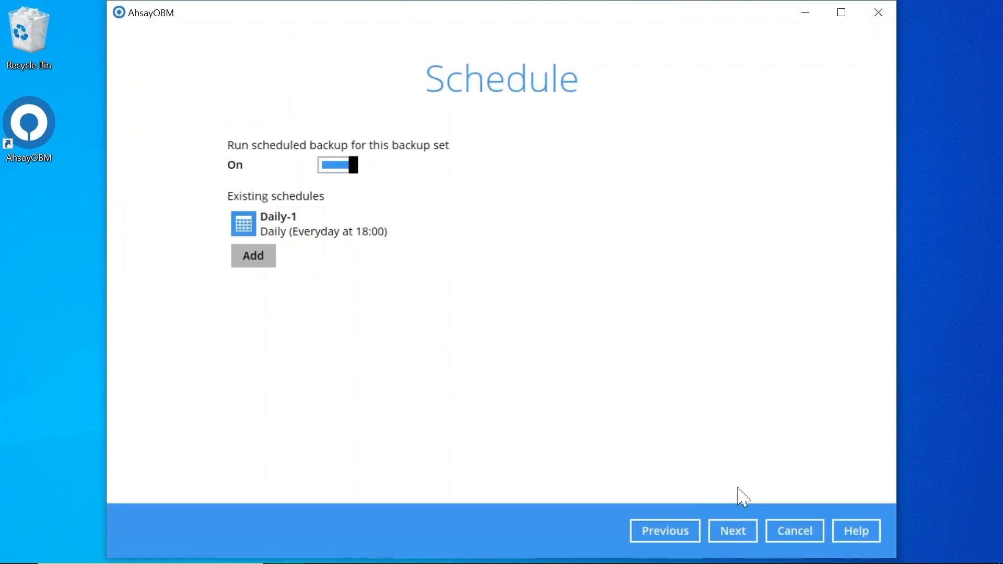
left_click(740, 525)
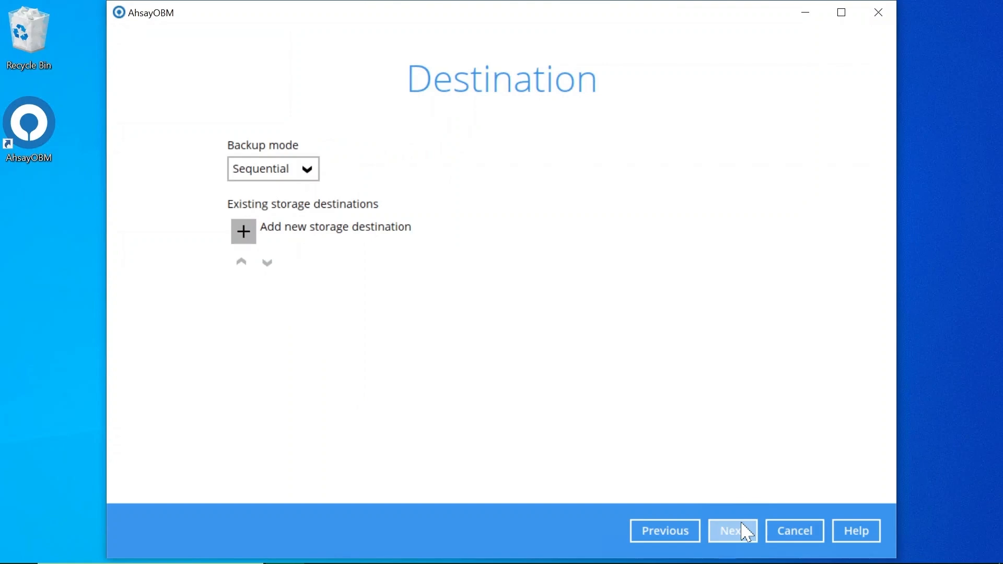
Switch the backup mode to Concurrent and add Ahsay Drive as a destination.
left_click(309, 167)
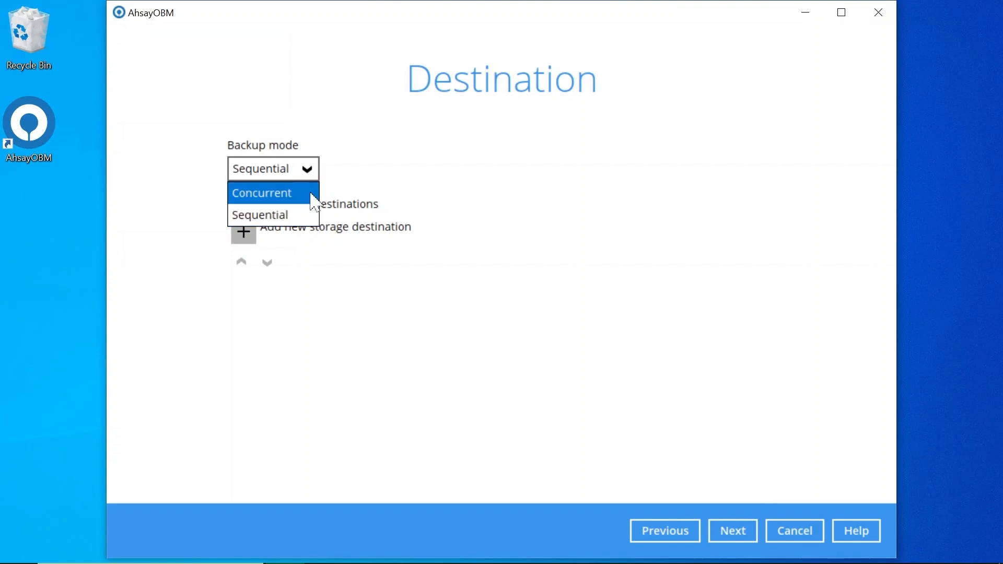
left_click(313, 193)
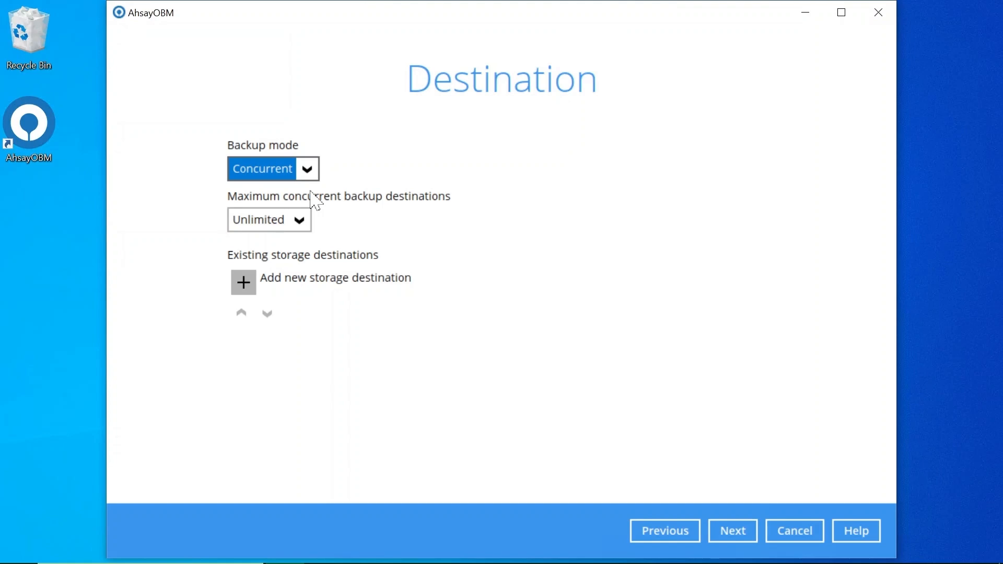
left_click(243, 282)
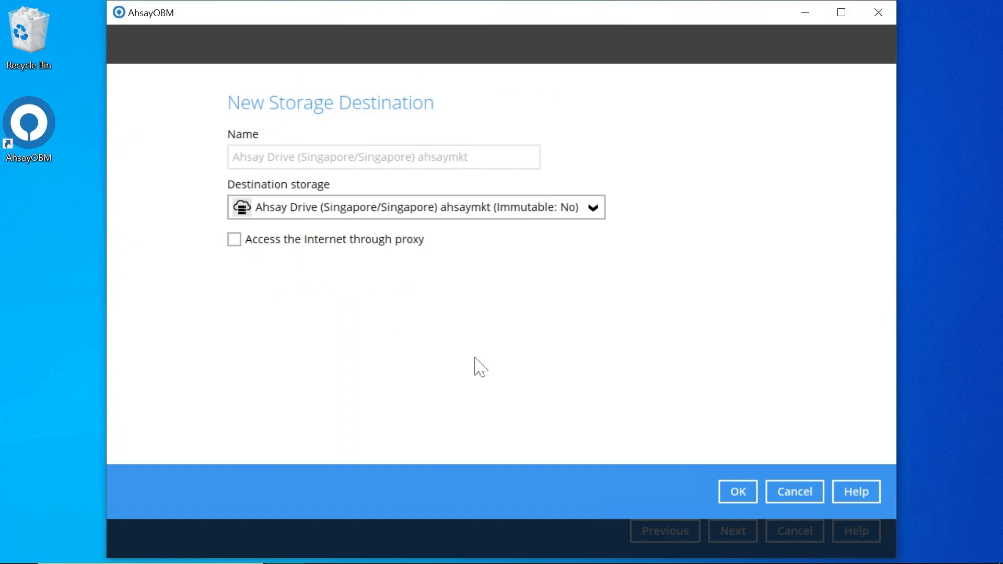
left_click(737, 494)
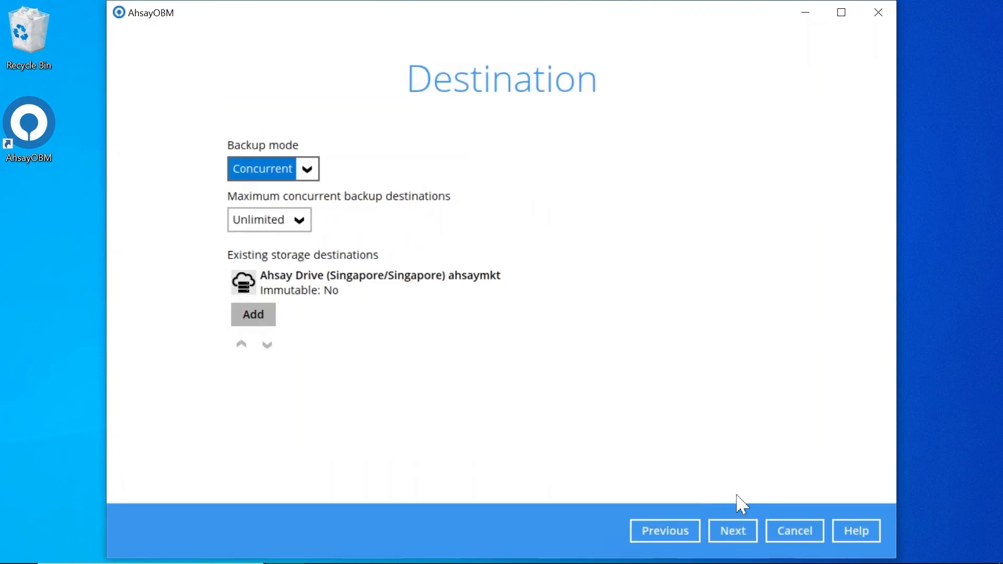
Add a second Local/mapped drive destination with Local Path G:\Local Backup.
left_click(254, 314)
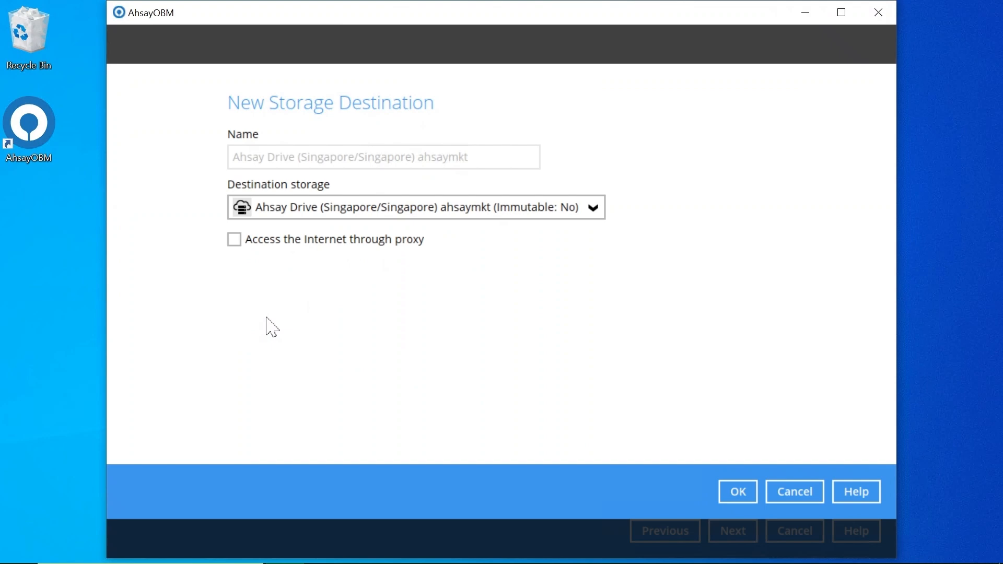
left_click(412, 213)
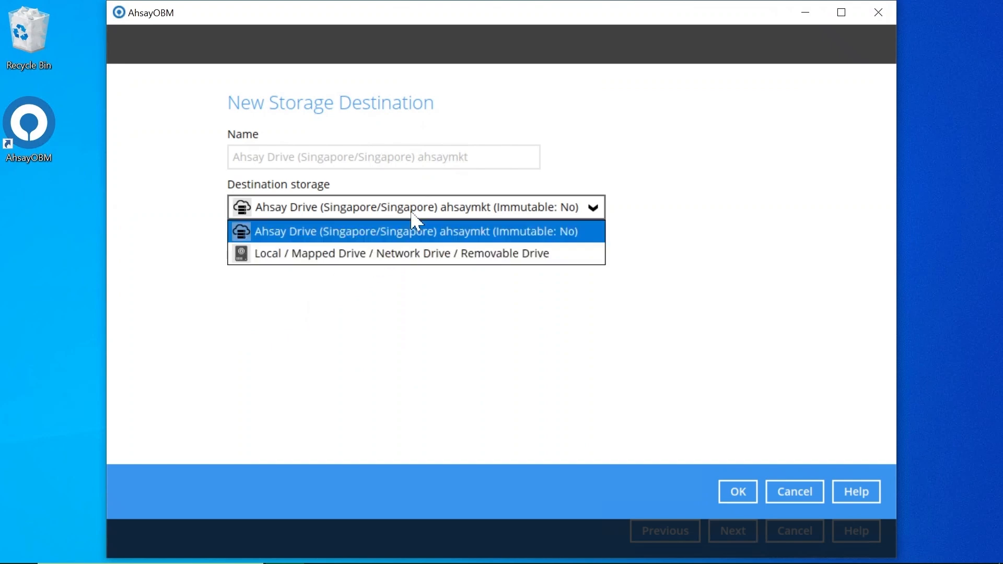
left_click(433, 262)
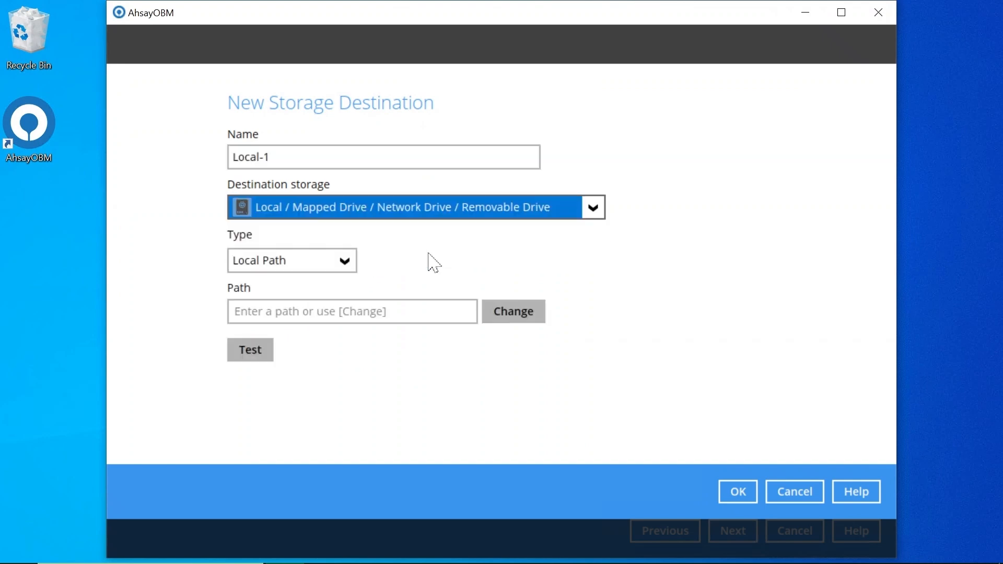
left_click(343, 261)
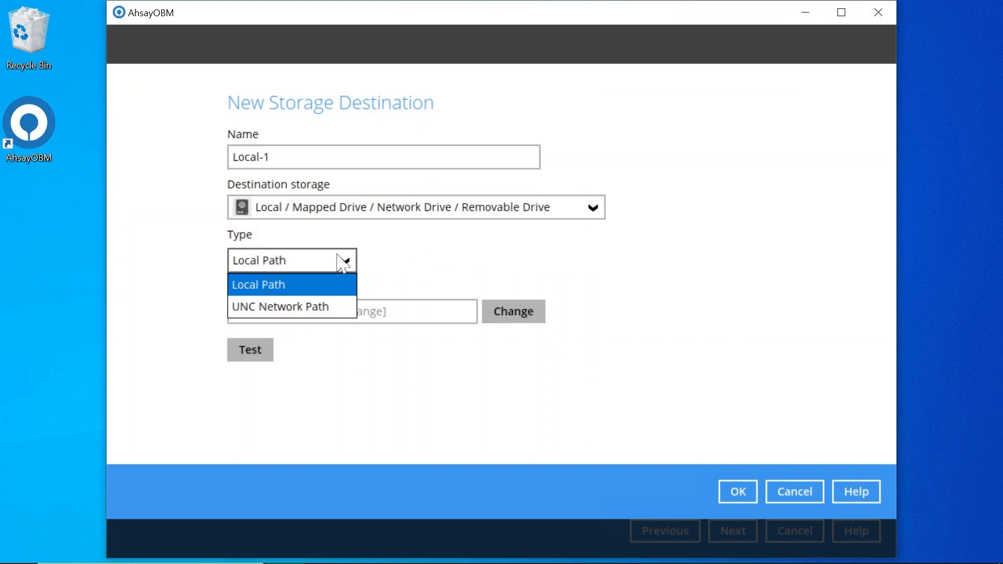
left_click(436, 273)
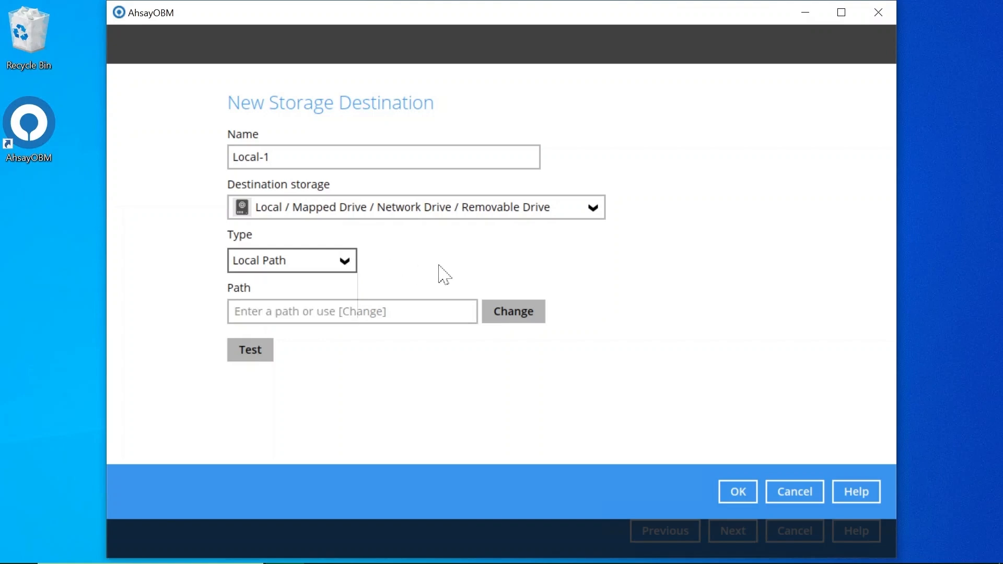
left_click(541, 317)
left_click(192, 387)
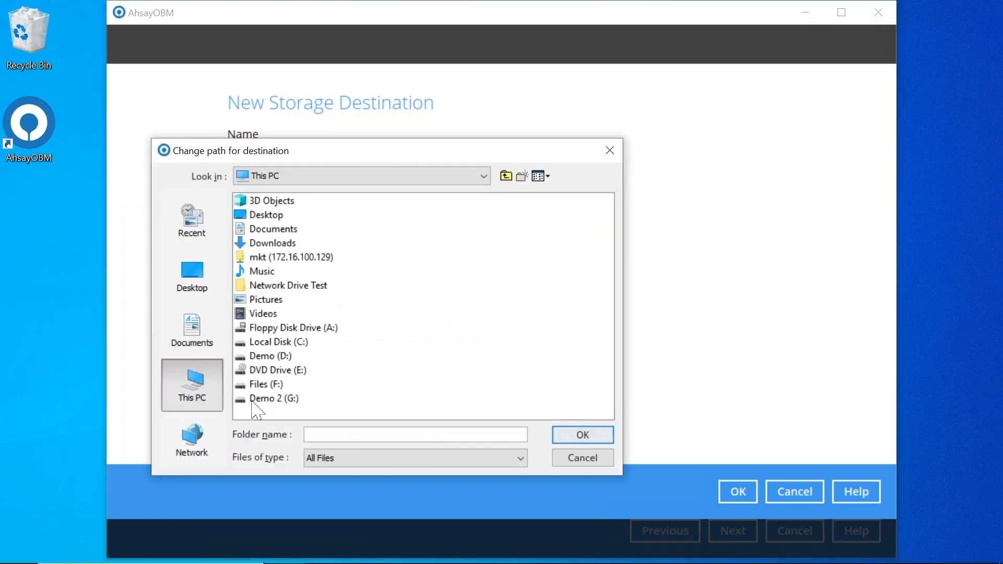
left_click(261, 402)
double_click(262, 400)
left_click(277, 201)
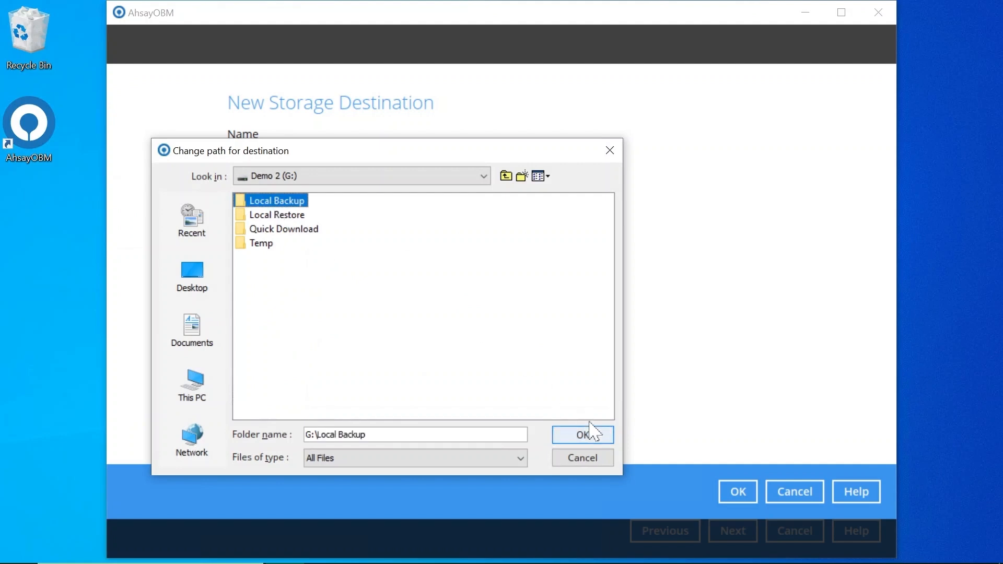
left_click(597, 439)
left_click(732, 494)
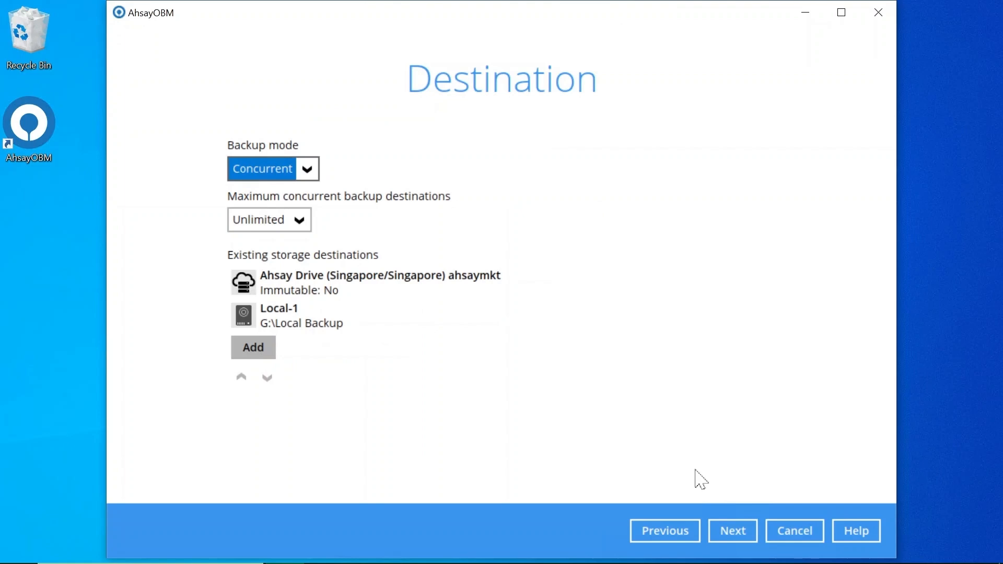
Keep the Default encryption type, reveal the encryption key, and confirm it has been recorded.
left_click(732, 532)
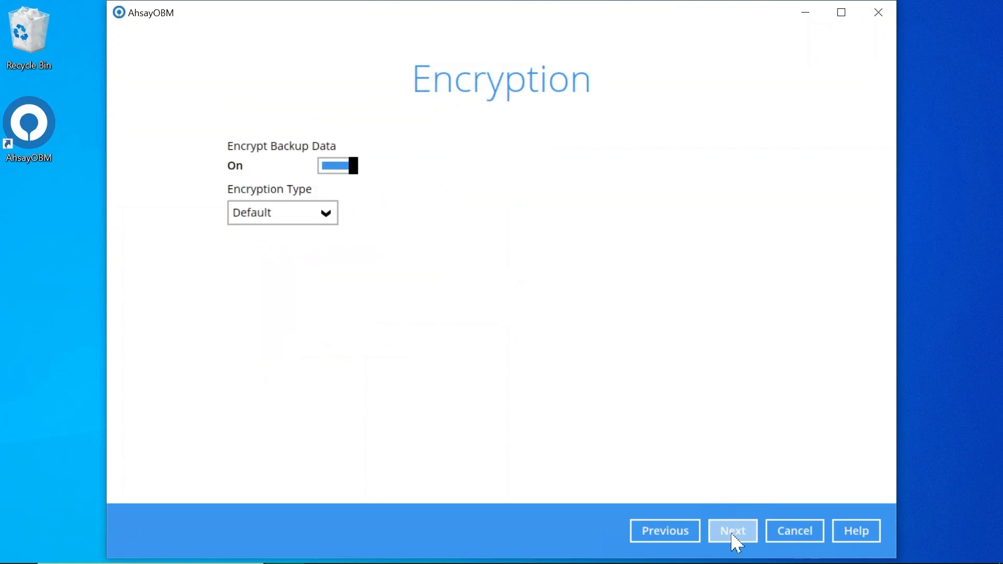
left_click(308, 215)
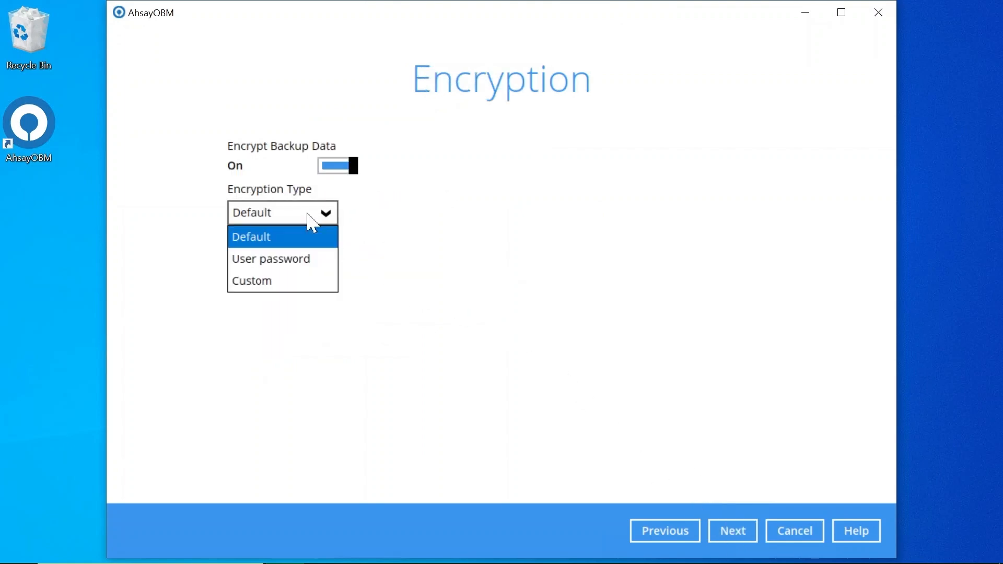
left_click(726, 531)
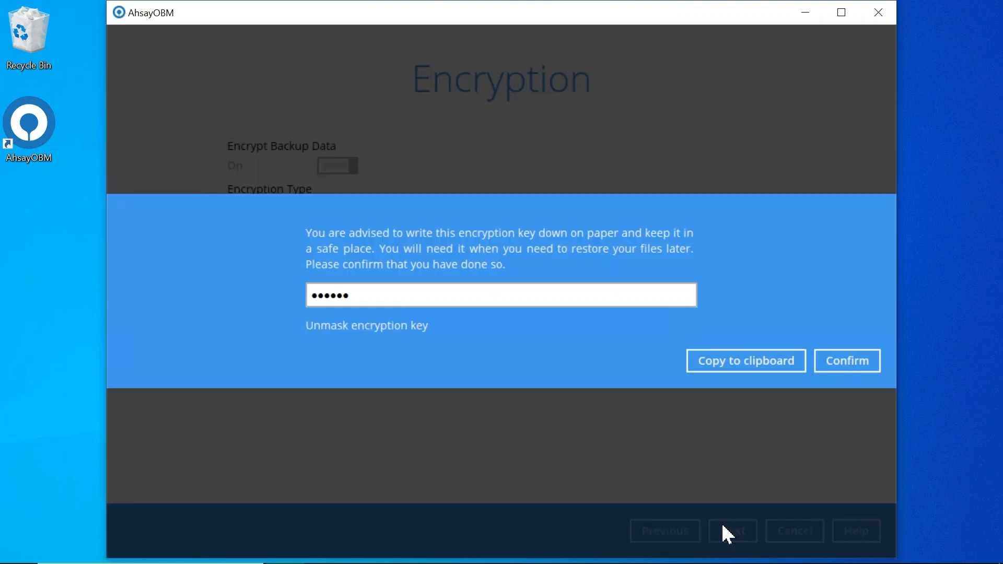
left_click(379, 325)
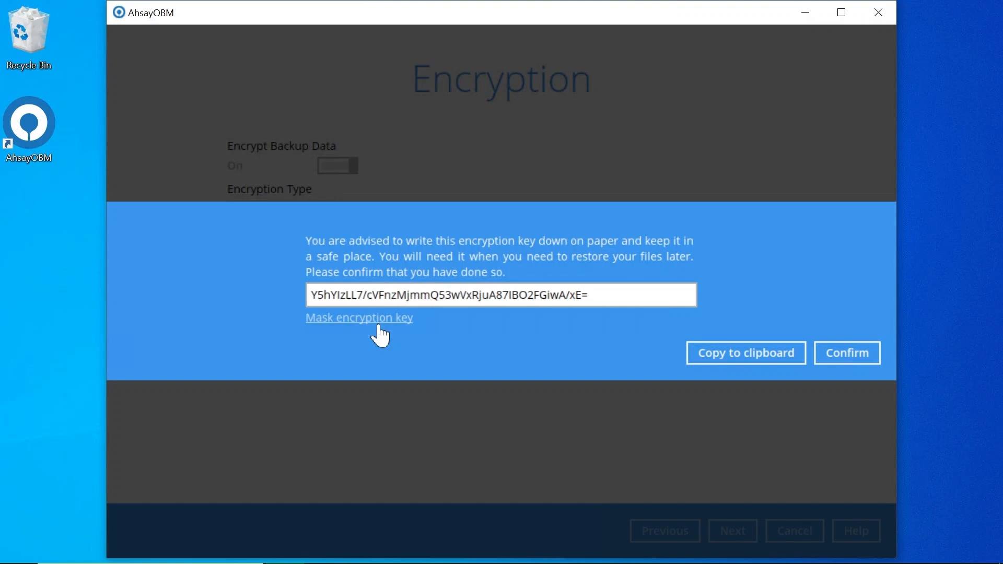
left_click(845, 358)
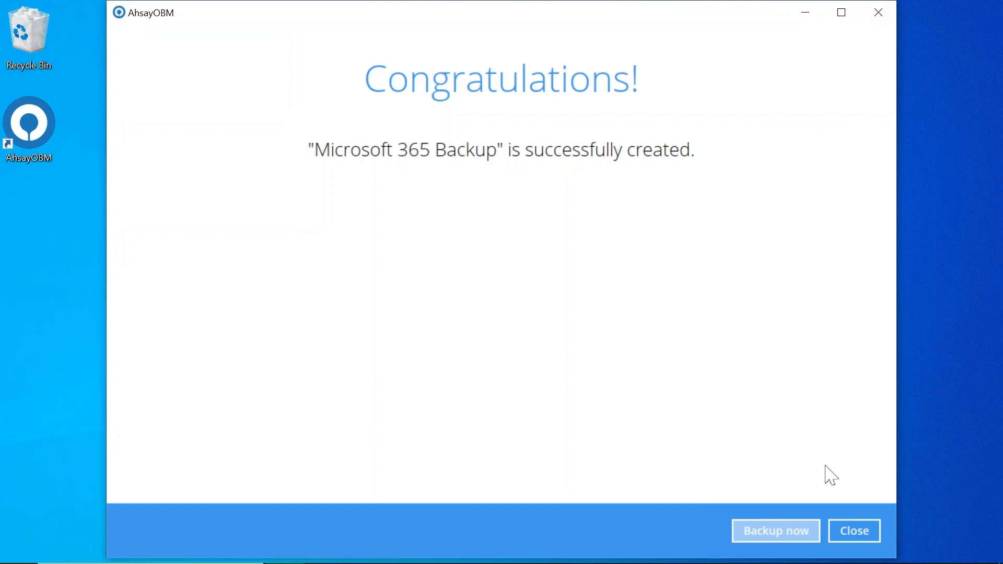
Run the Microsoft 365 Backup set immediately from the Congratulations page.
left_click(810, 529)
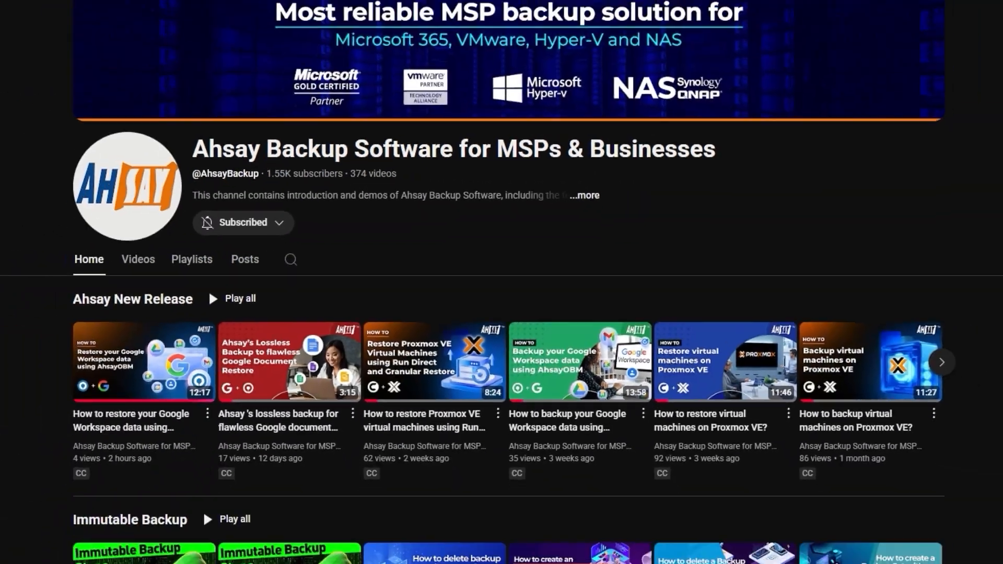
Scroll down the Ahsay Backup Software channel page to the Immutable Backup and Restore Drill playlists.
scroll(502, 282, "down", 8)
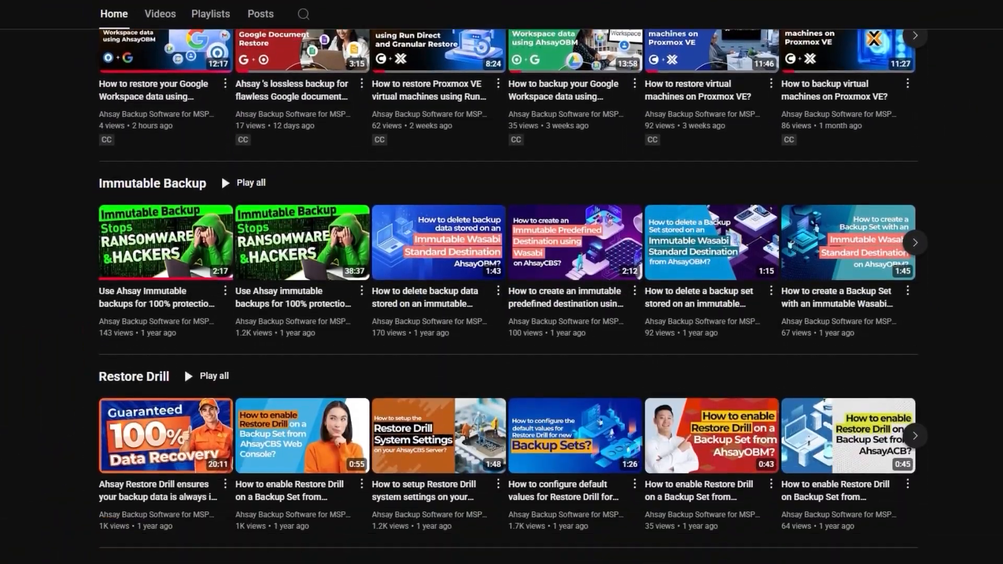